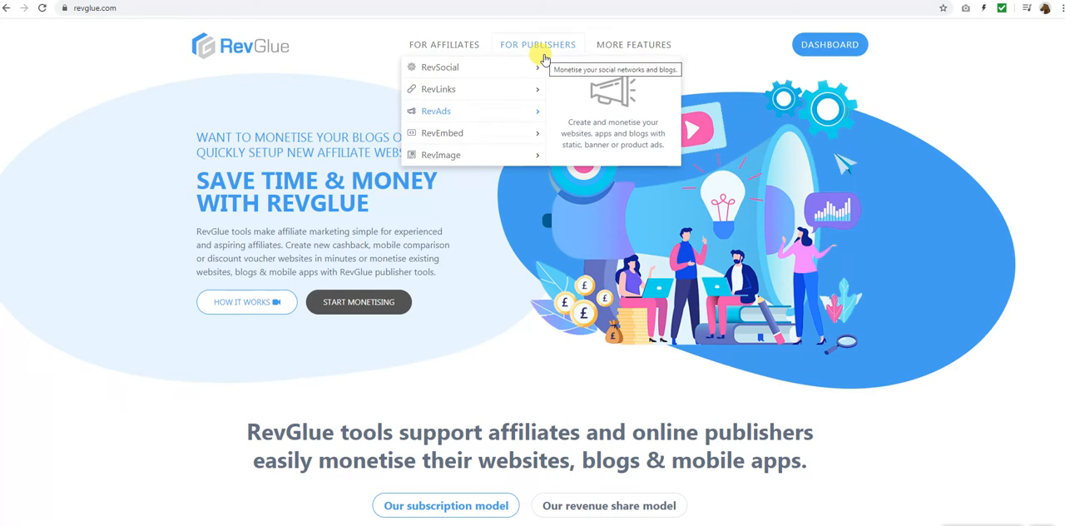
View the RevImage product page, and open the My RevImages list from the member dashboard
click(455, 161)
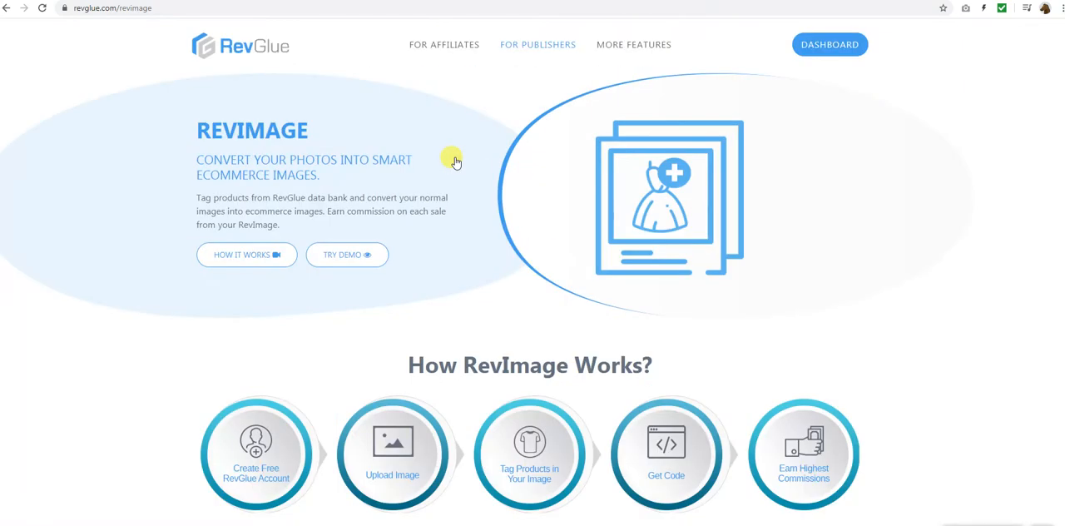
mouse_move(542, 53)
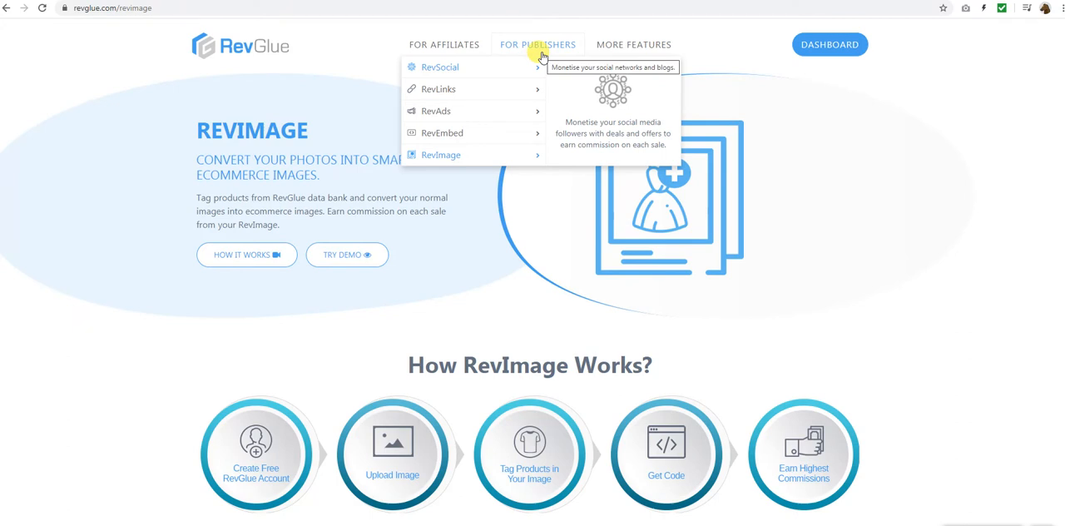
click(826, 45)
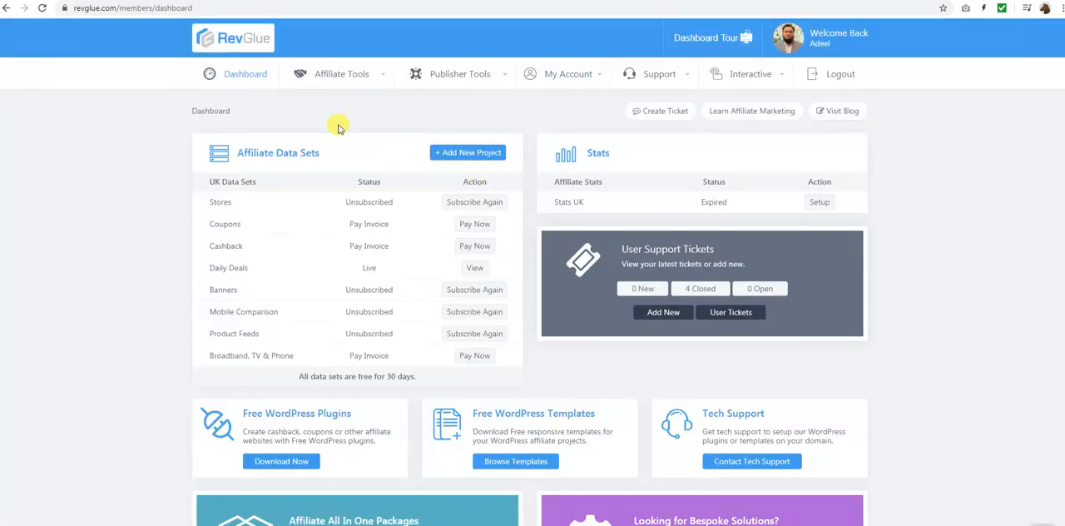
mouse_move(457, 80)
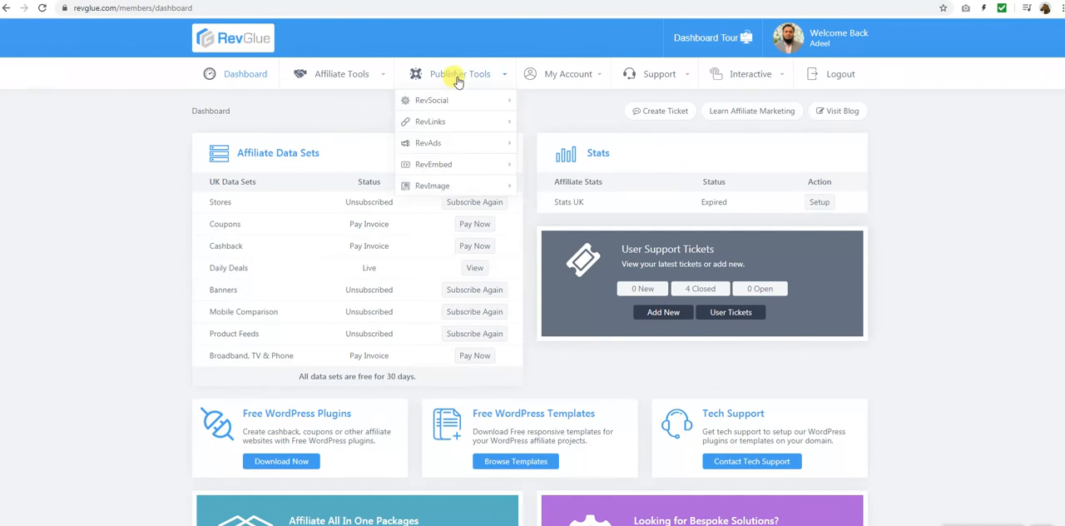
mouse_move(478, 187)
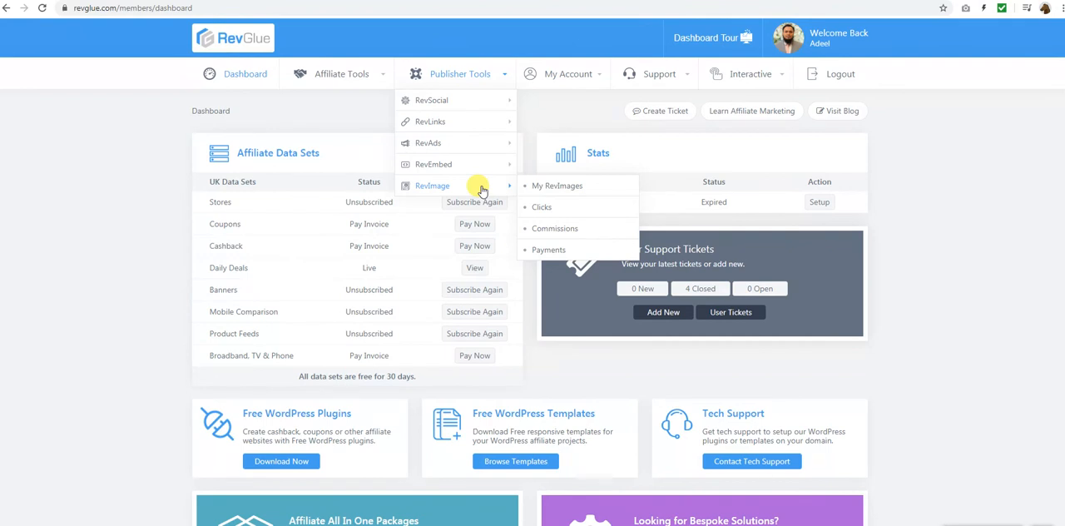
click(562, 187)
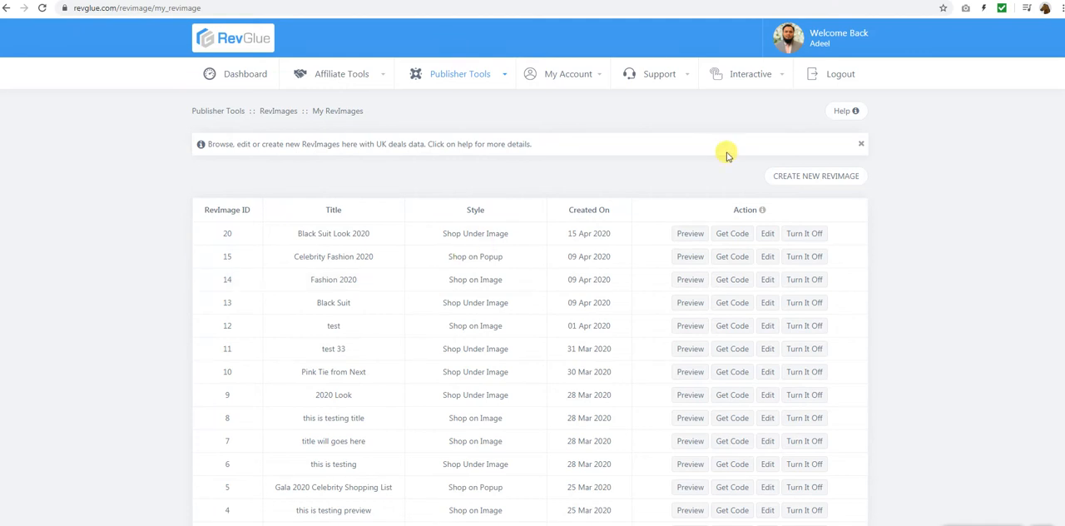
Start a new RevImage and upload the portrait photo of the man in a black suit
click(860, 143)
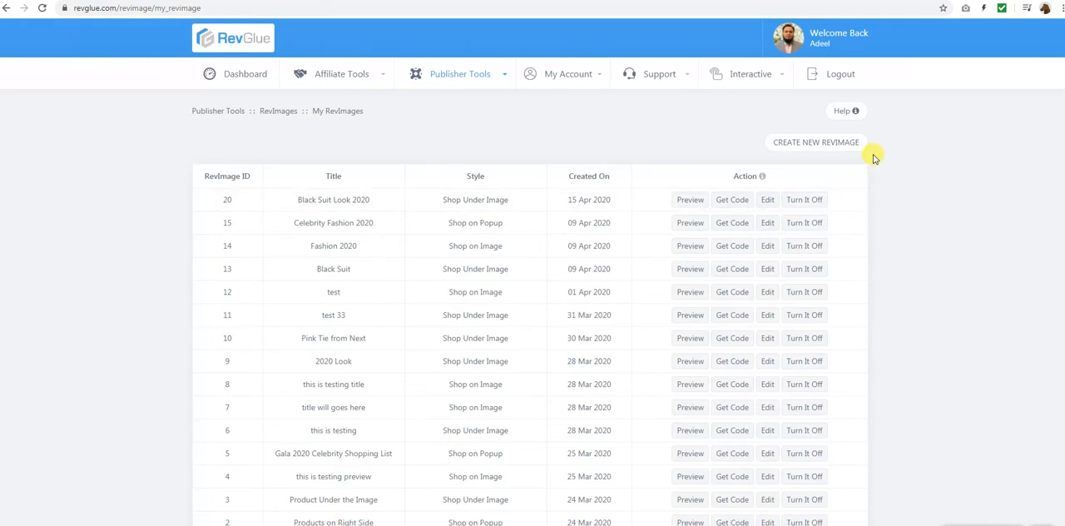
click(805, 146)
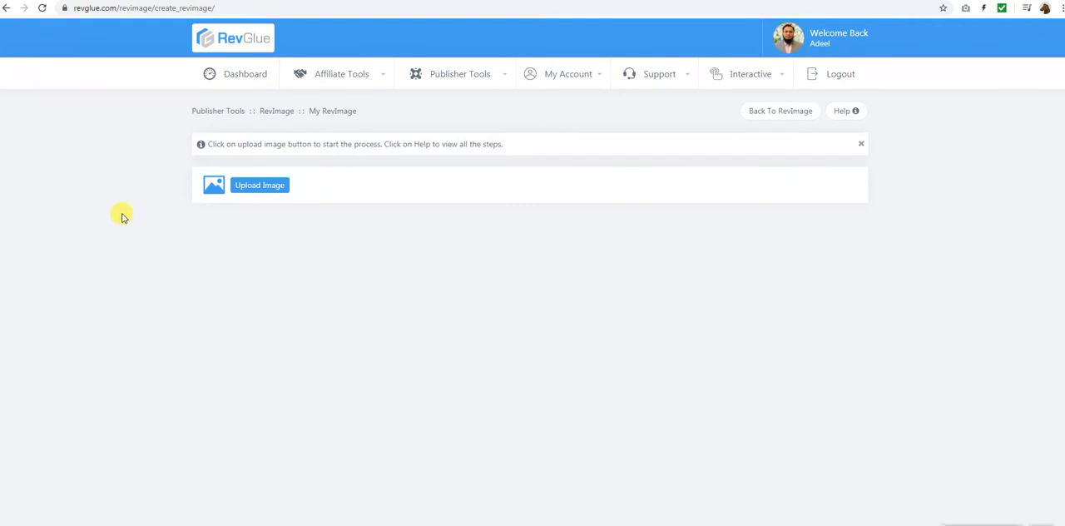
click(277, 188)
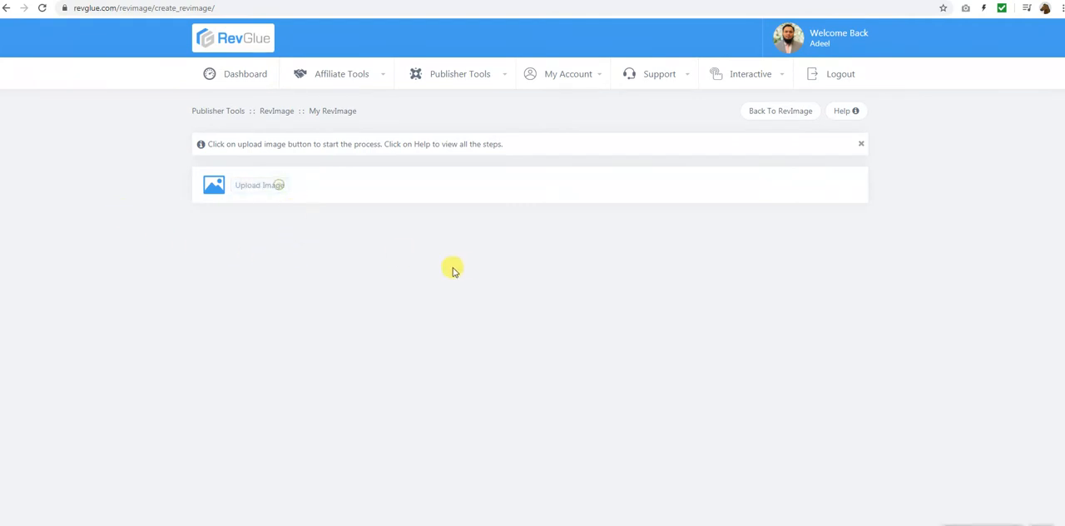
double_click(372, 60)
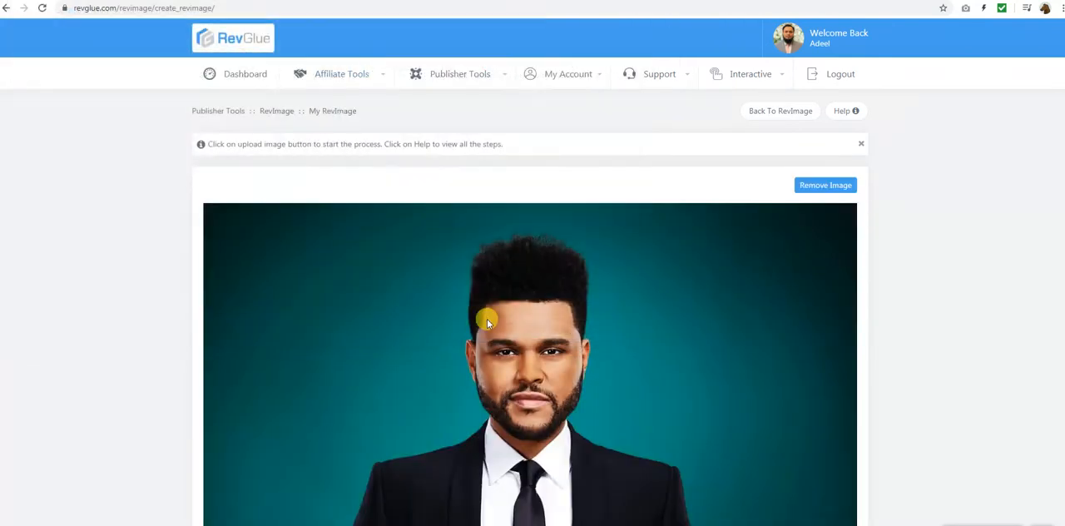
Create the first mark on the black suit jacket, on the chest beside the lapel
scroll(905, 321, down, 1)
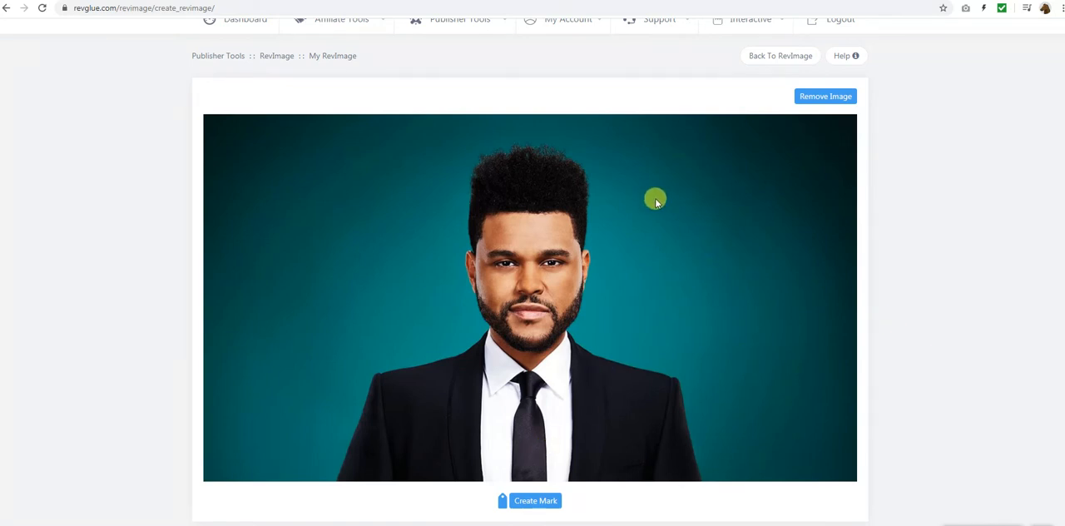
click(539, 500)
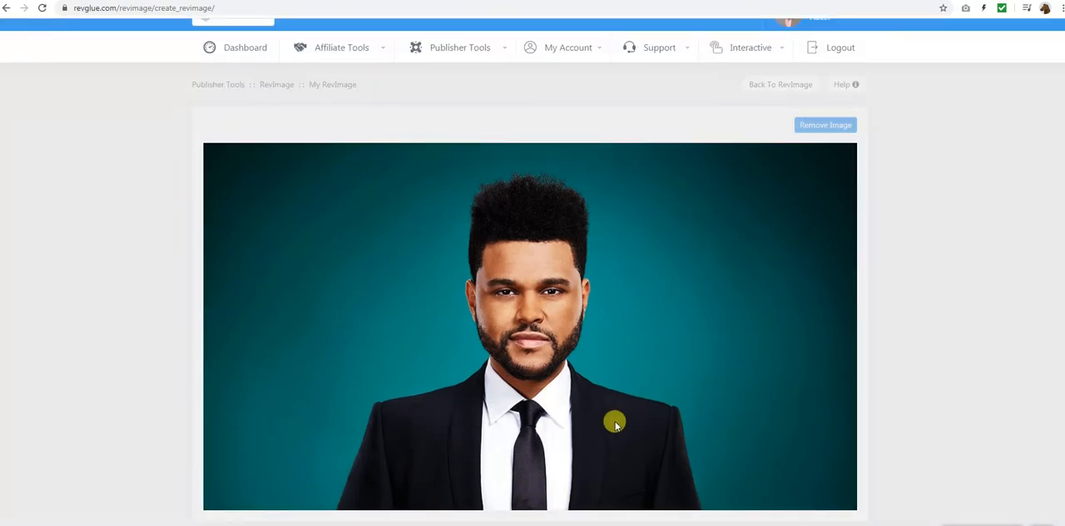
click(430, 428)
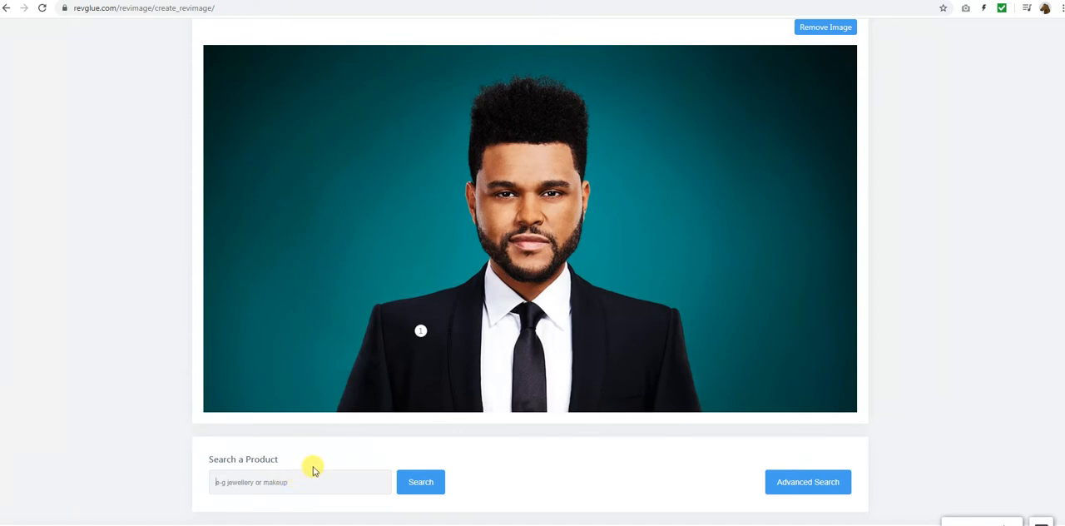
Examine the advanced product search options, including the store list, and return to the simple search
click(832, 482)
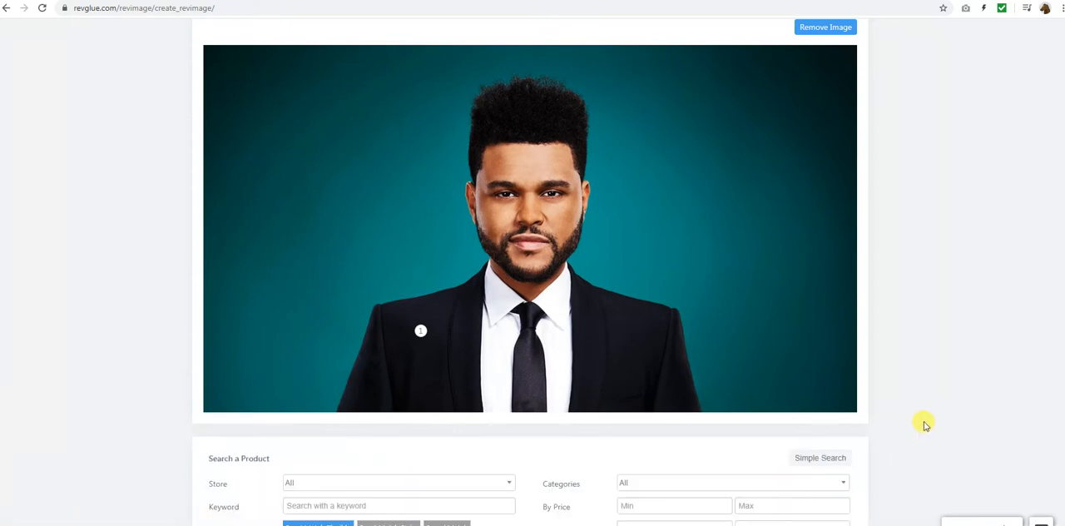
scroll(922, 423, down, 1)
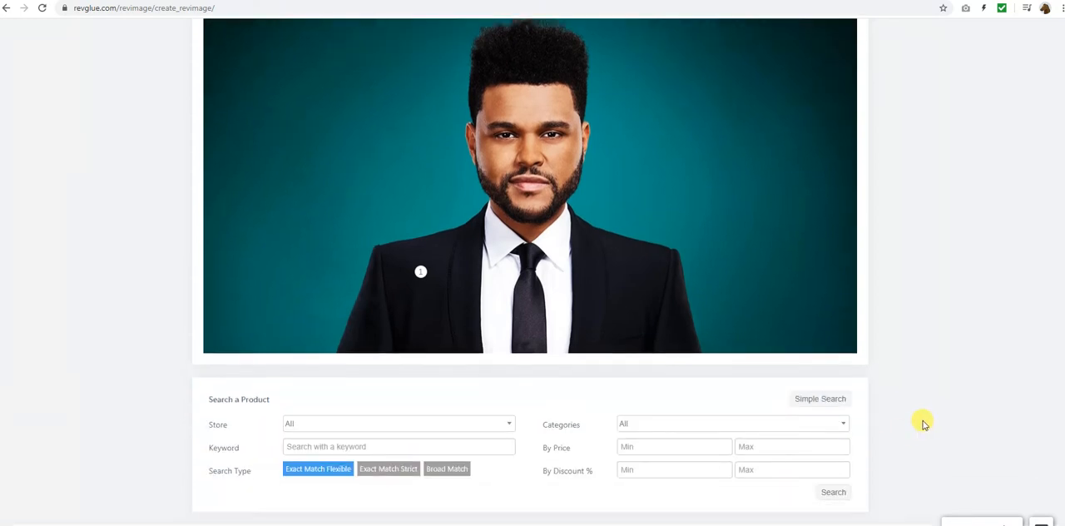
click(336, 424)
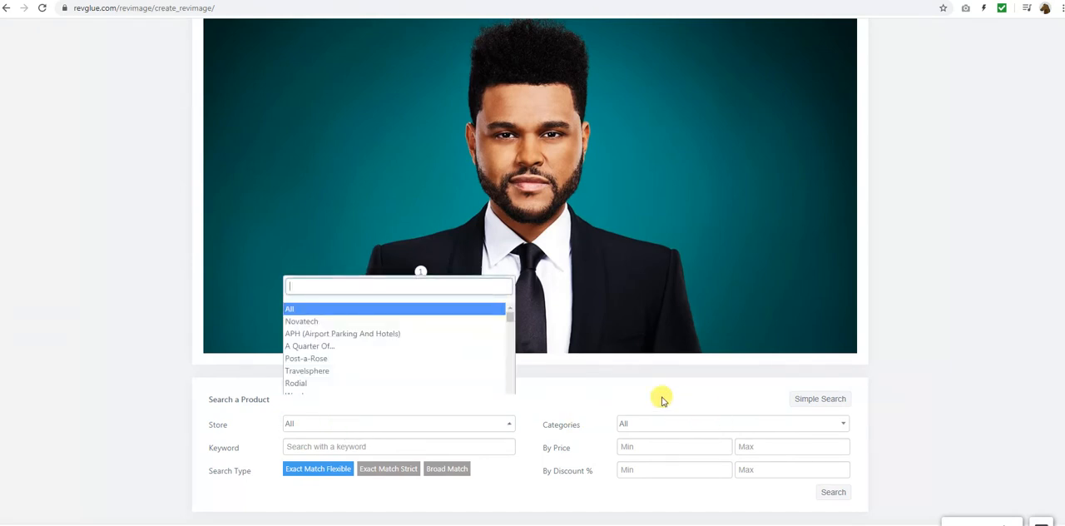
click(628, 396)
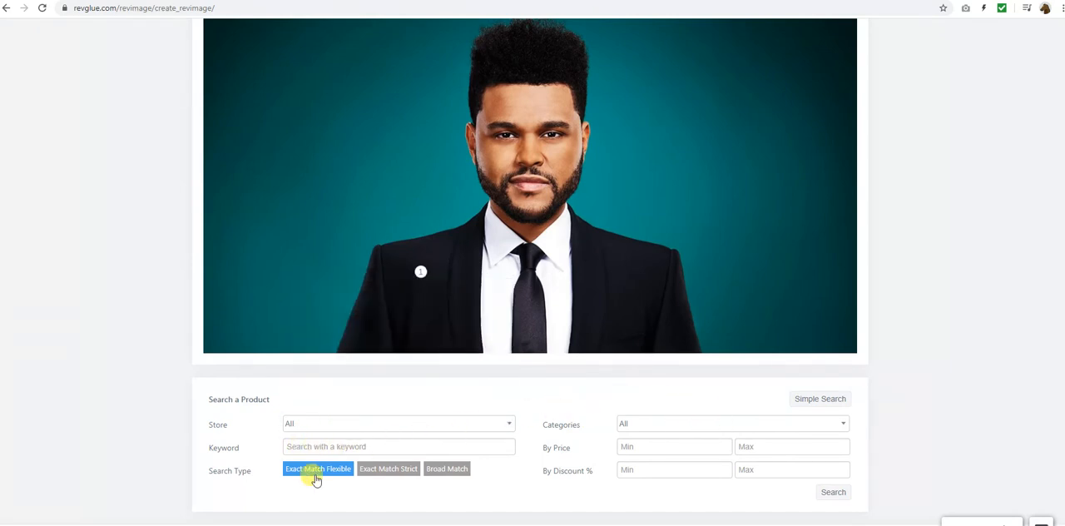
click(820, 398)
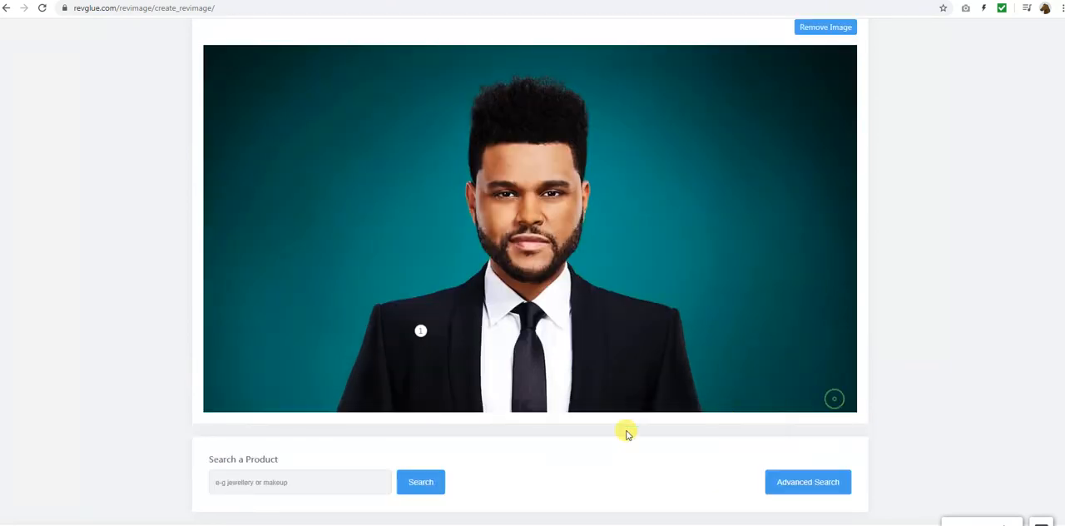
Search the products for "black suit" and tag the first mark with the Ted Baker black suit 42L
click(292, 484)
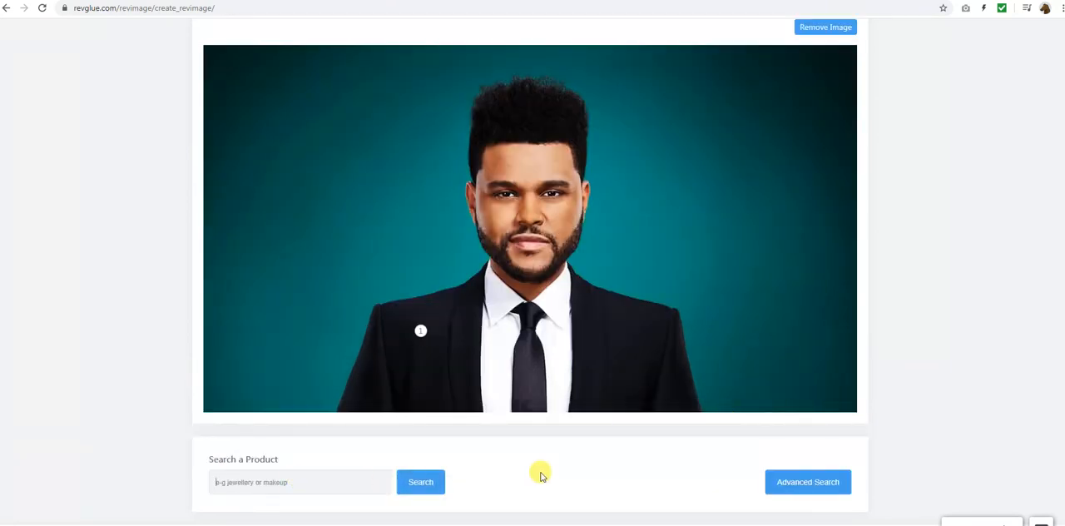
text(black suit)
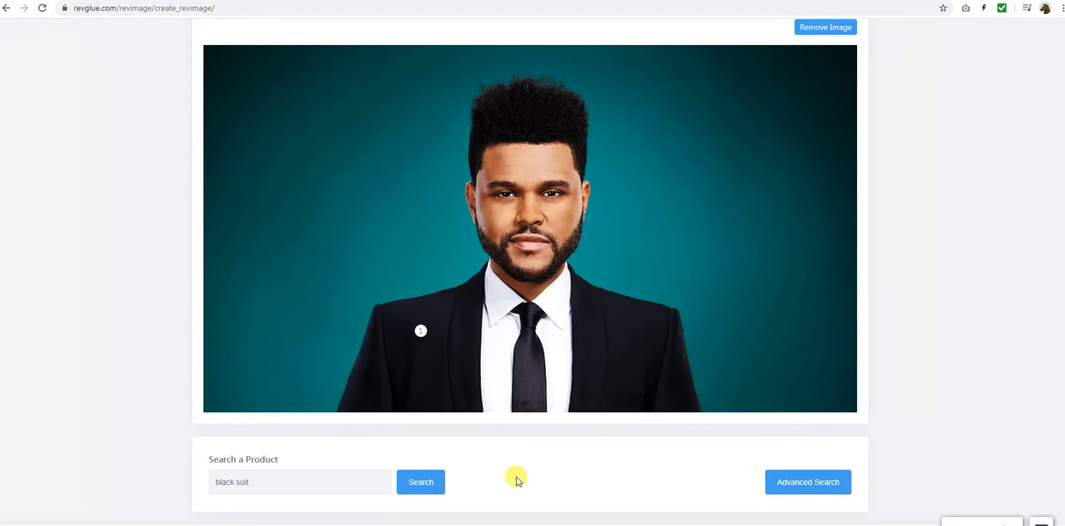
key(Return)
scroll(524, 430, down, 3)
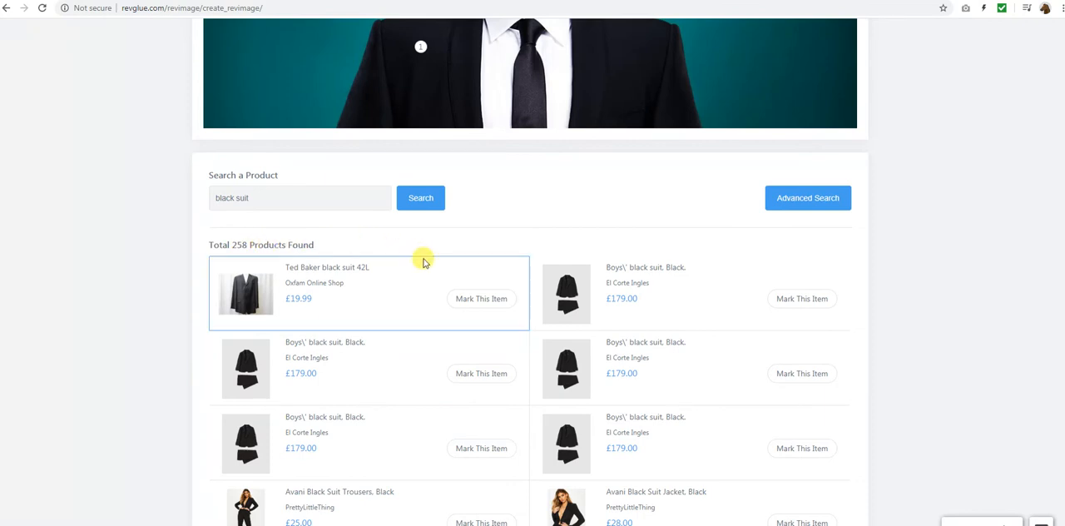
click(487, 306)
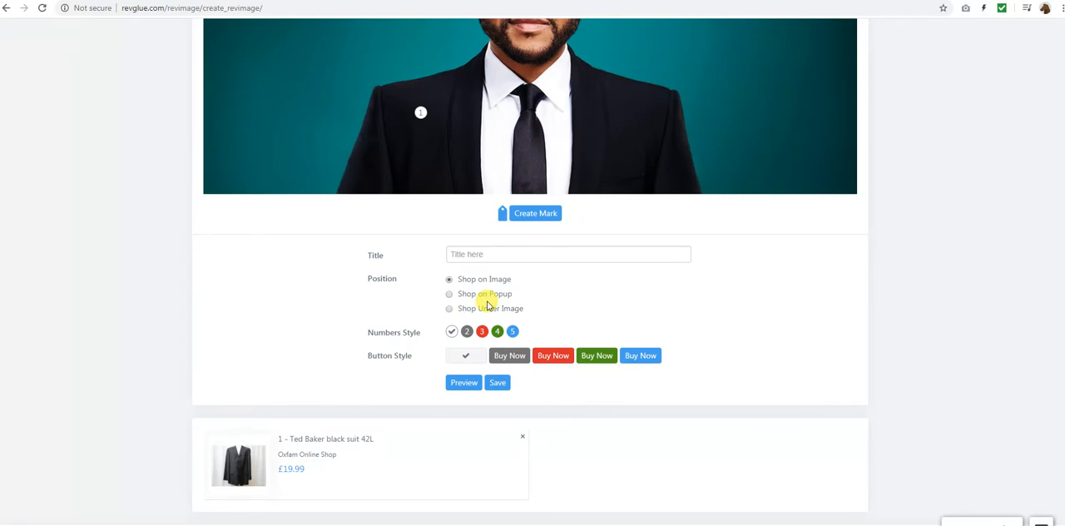
Create a second mark on the man's tie and search the products for "black tie"
click(535, 213)
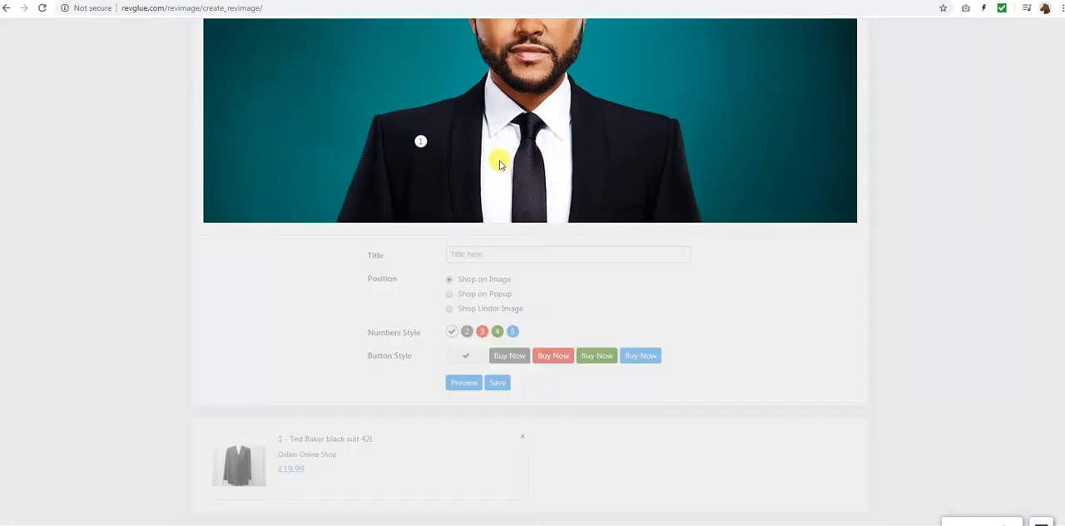
click(520, 166)
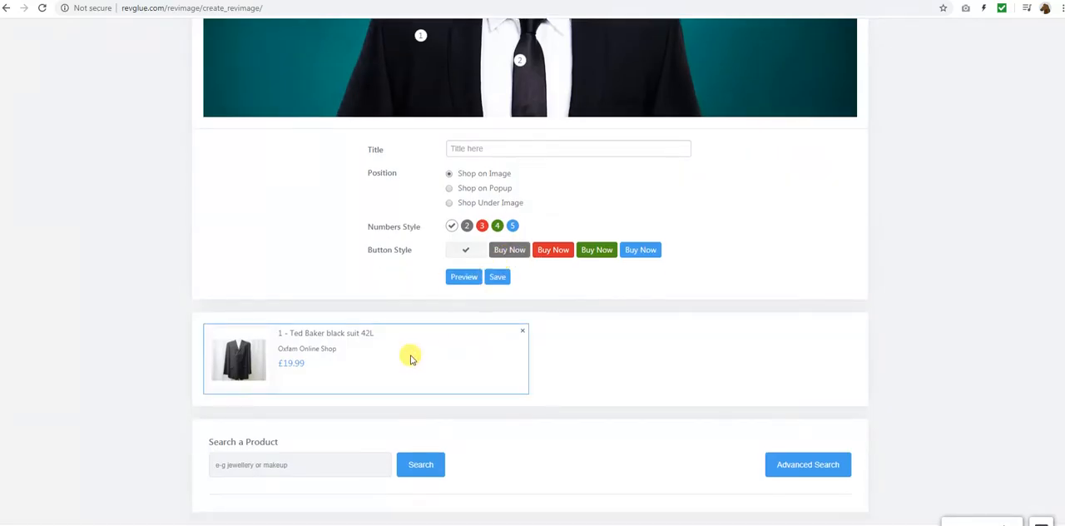
click(309, 455)
text(blac)
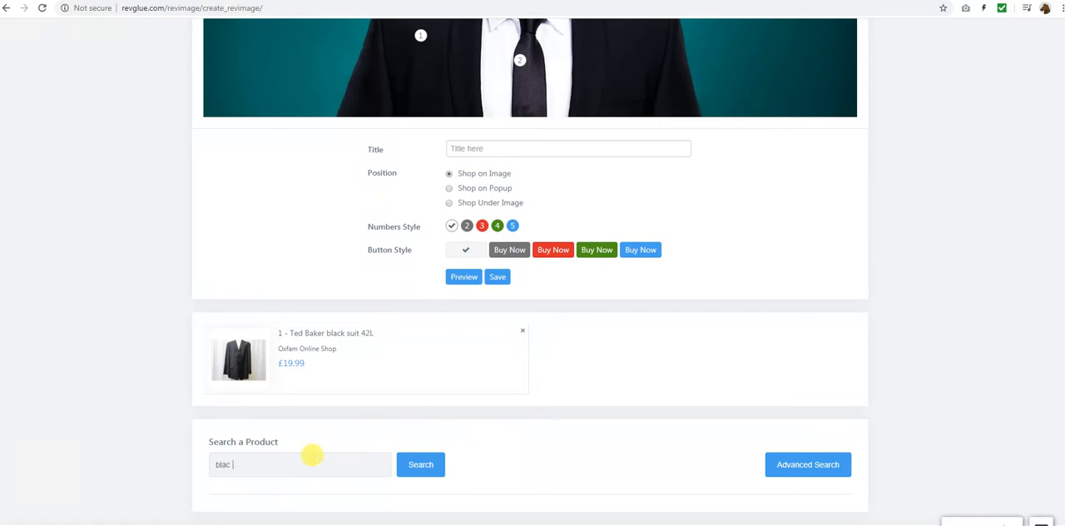
text(k tie)
scroll(687, 368, up, 2)
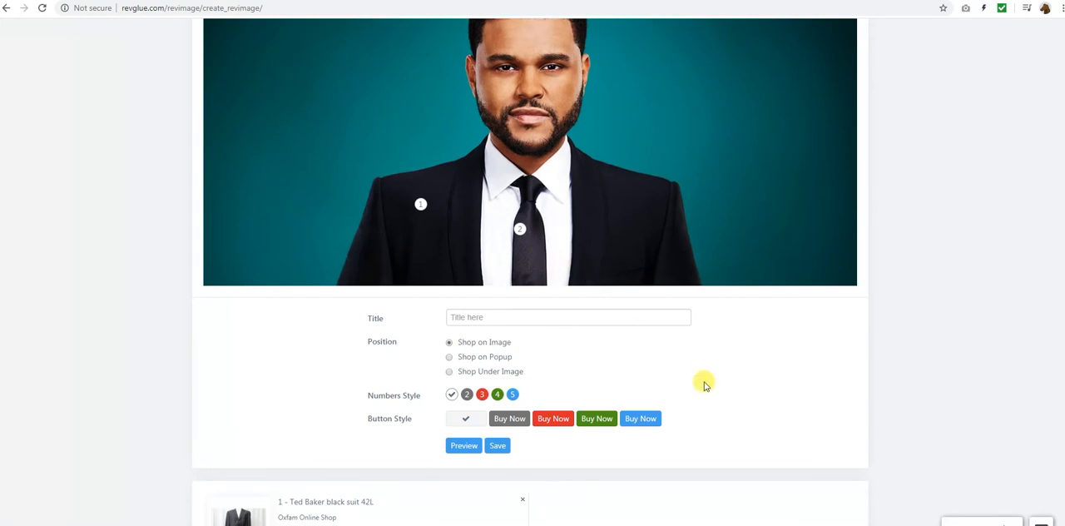
scroll(704, 383, down, 2)
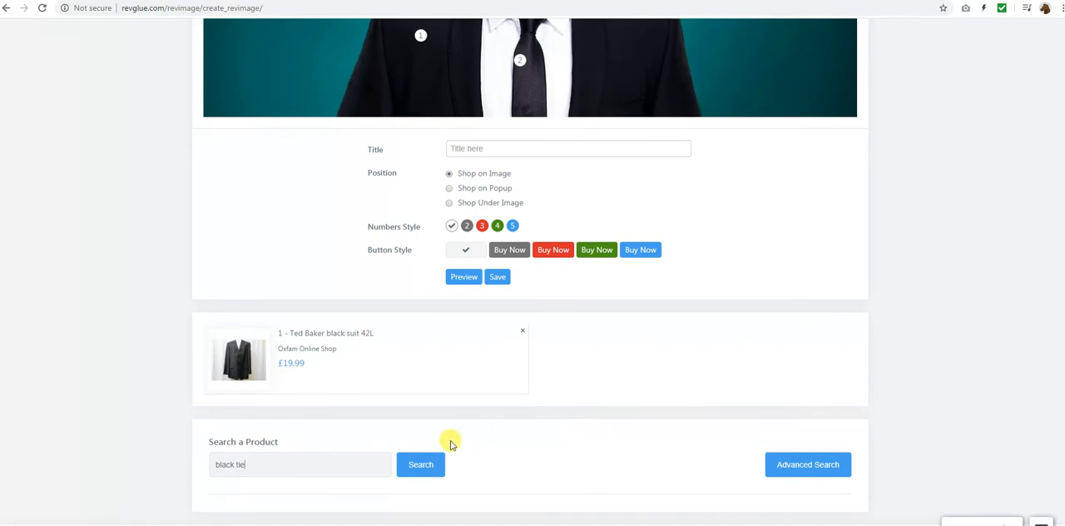
click(421, 462)
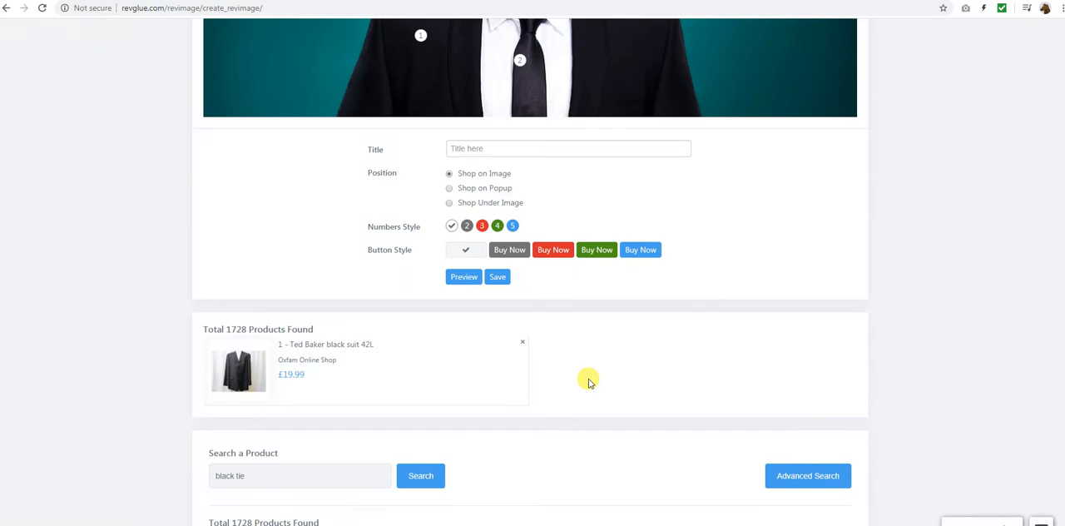
Tag the second mark with the Everton Polyester Black Tie from the search results
scroll(588, 380, down, 4)
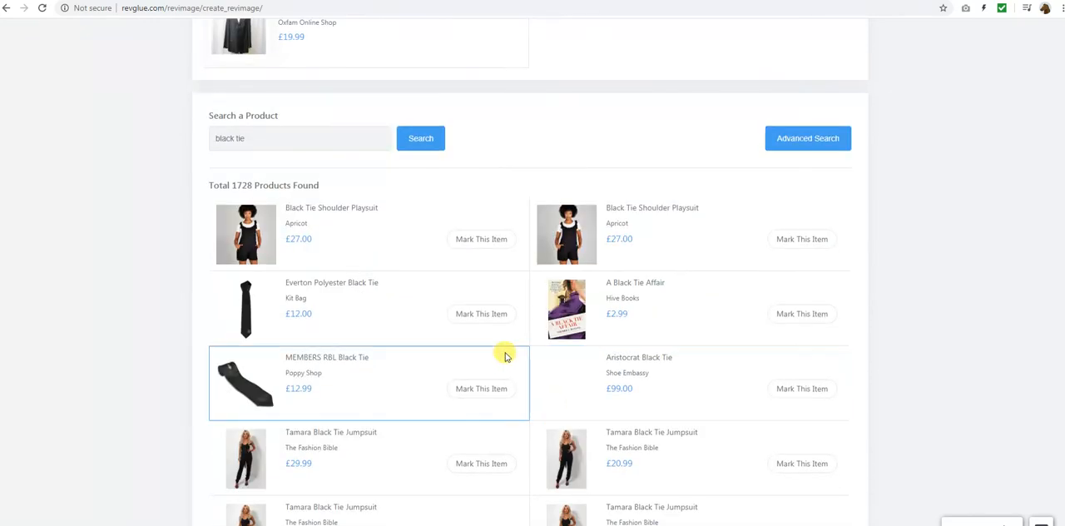
scroll(504, 355, down, 5)
scroll(481, 354, up, 5)
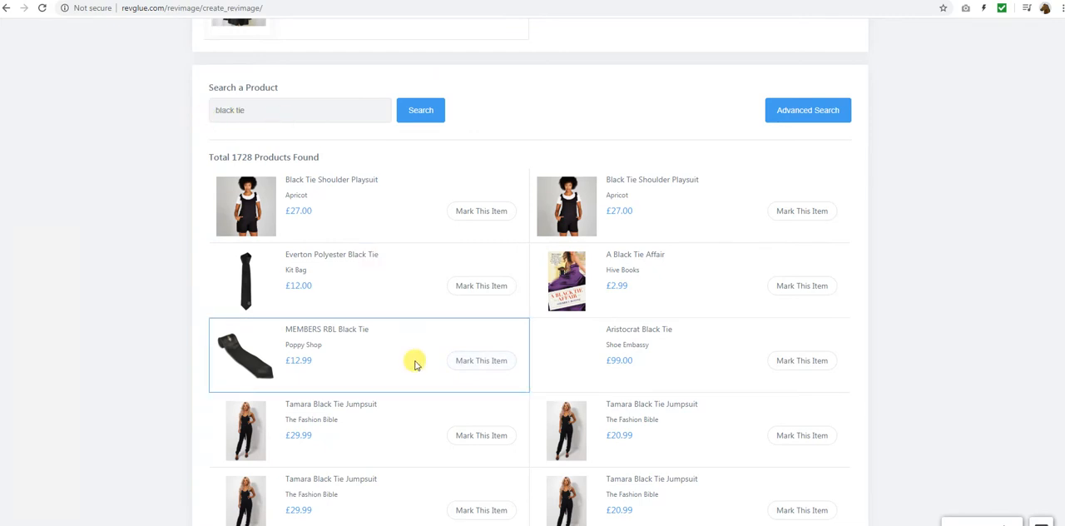
click(486, 286)
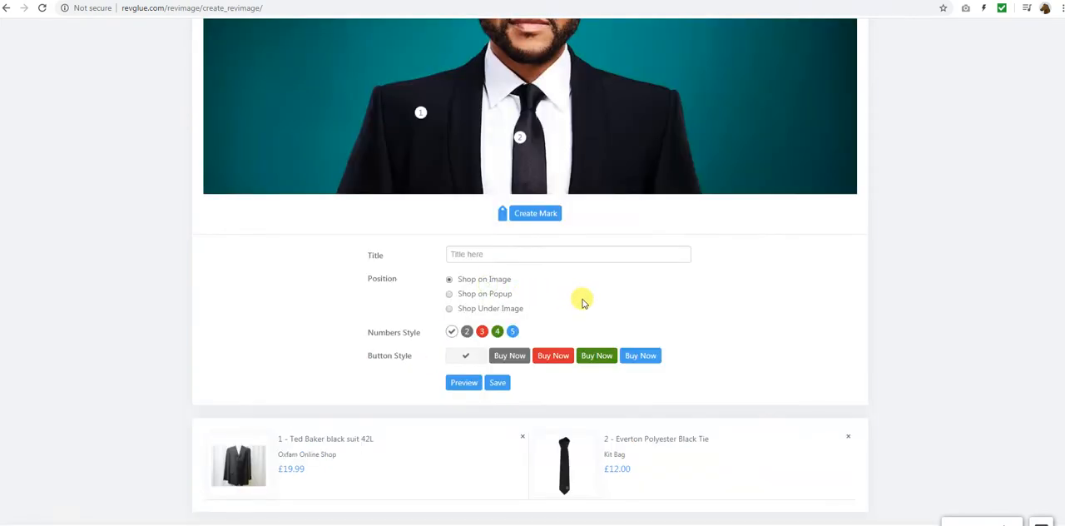
Create a third mark on the white shirt beside the tie and search the products for "white shirt"
click(539, 212)
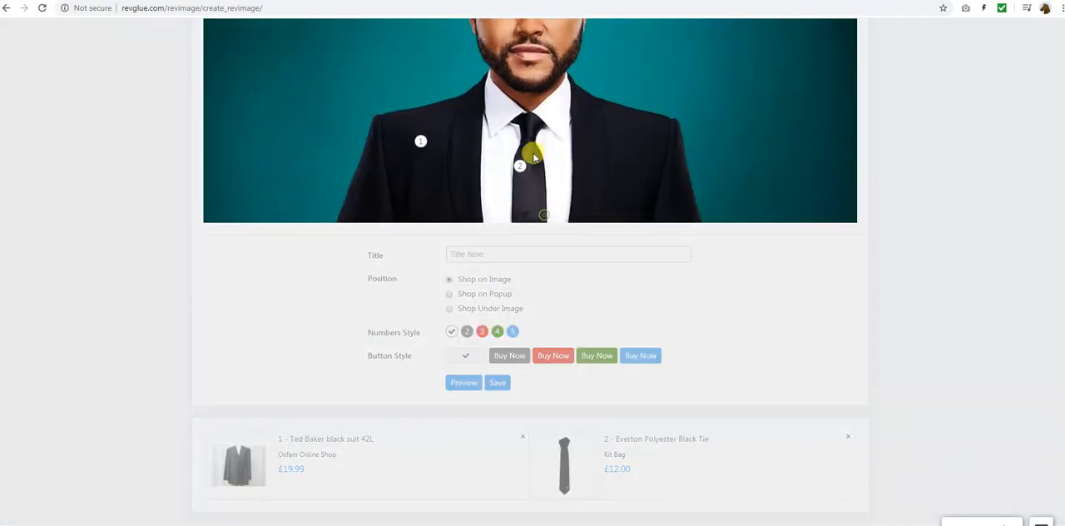
click(551, 143)
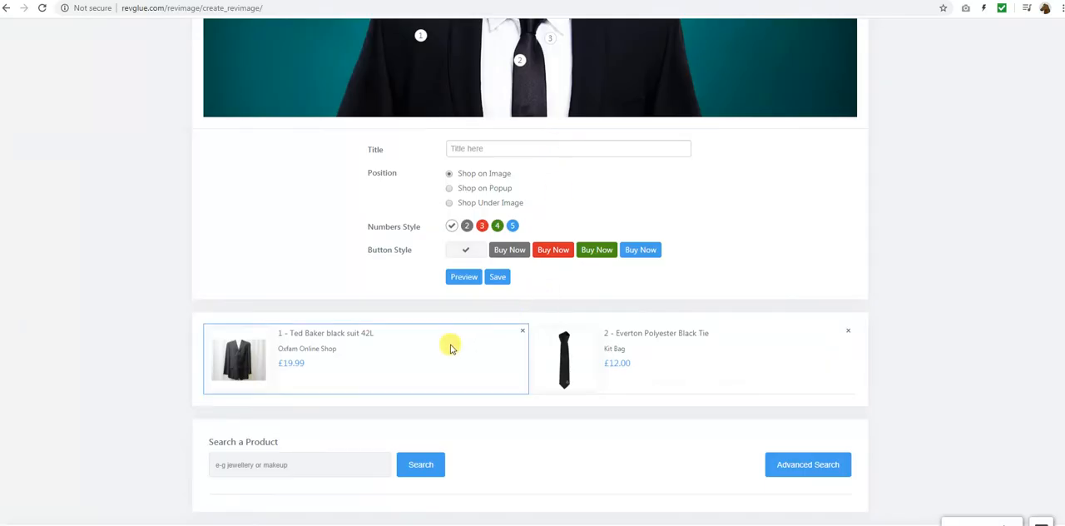
click(303, 458)
text(white)
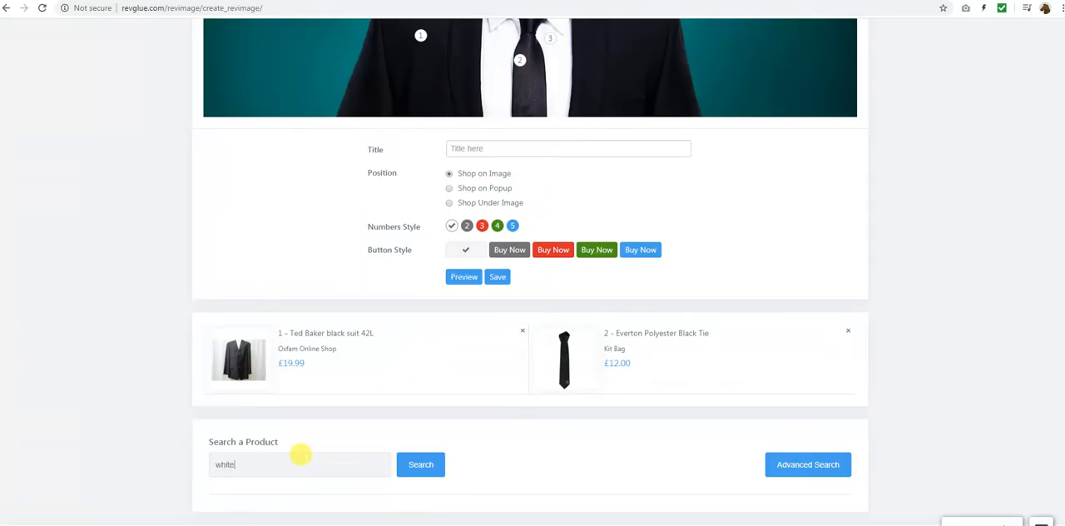
text( shirt)
click(416, 468)
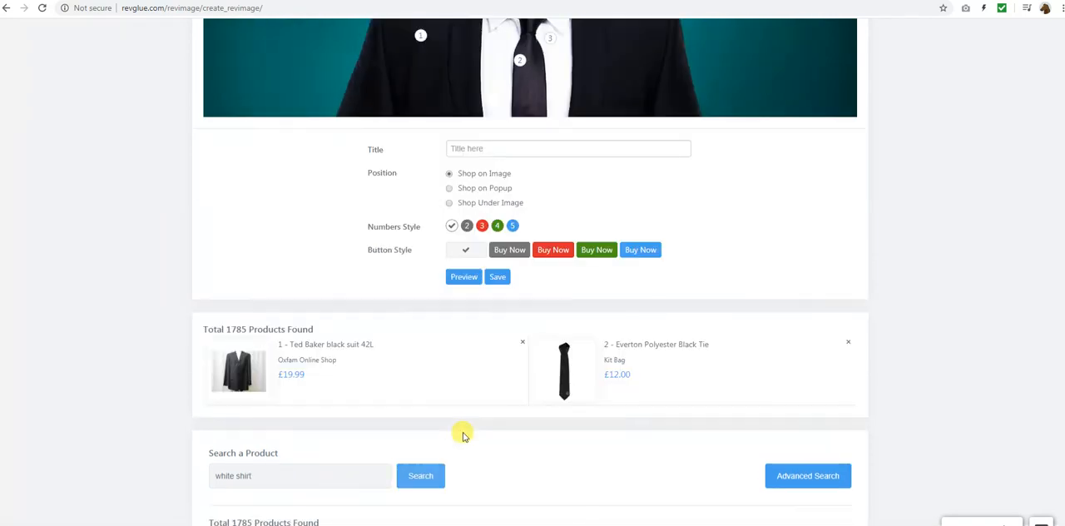
Tag the third mark with a £20.00 boys' white shirt from El Corte Ingles in the search results
scroll(463, 434, down, 4)
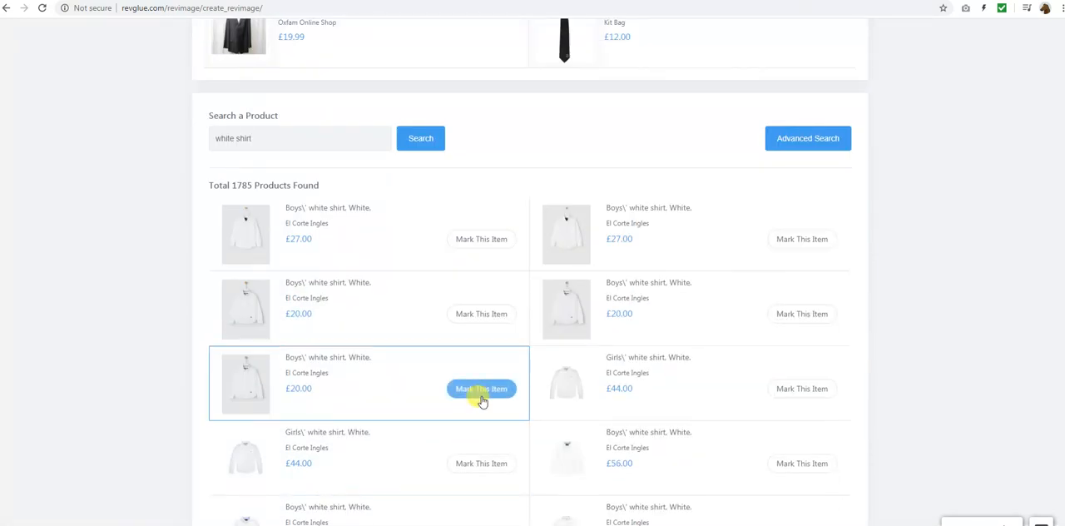
click(481, 398)
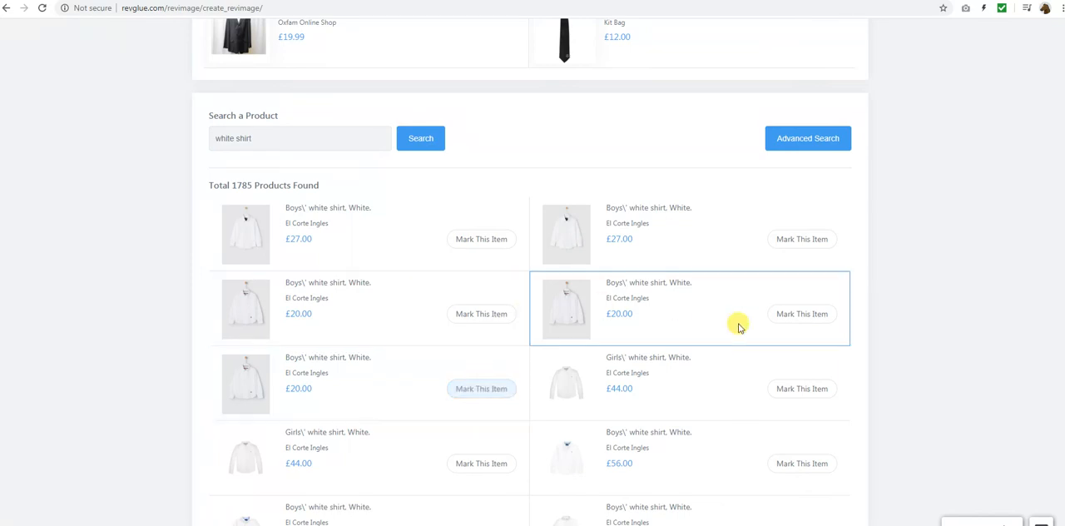
click(800, 314)
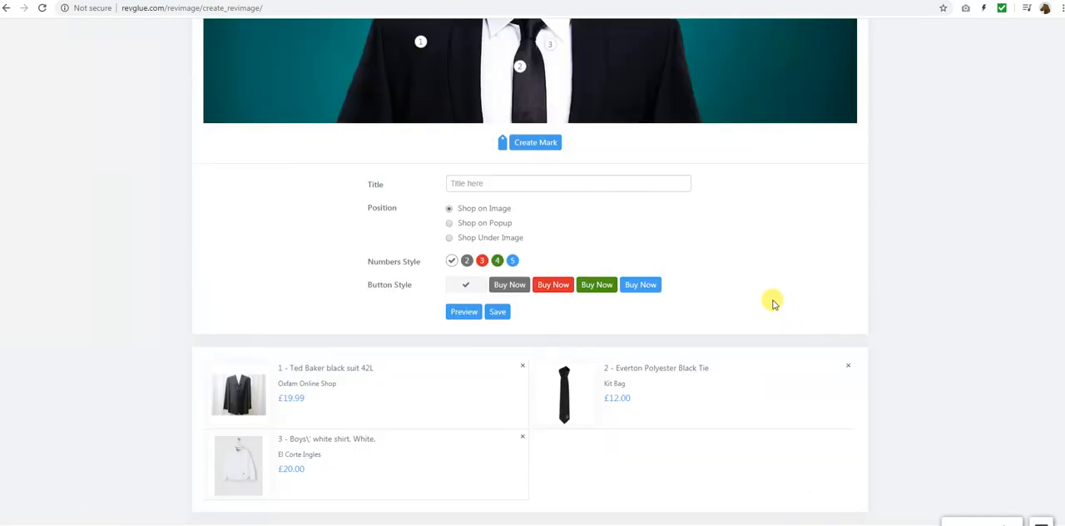
Title the RevImage "Black Suit 2020 Look"
scroll(770, 300, up, 2)
scroll(755, 340, down, 2)
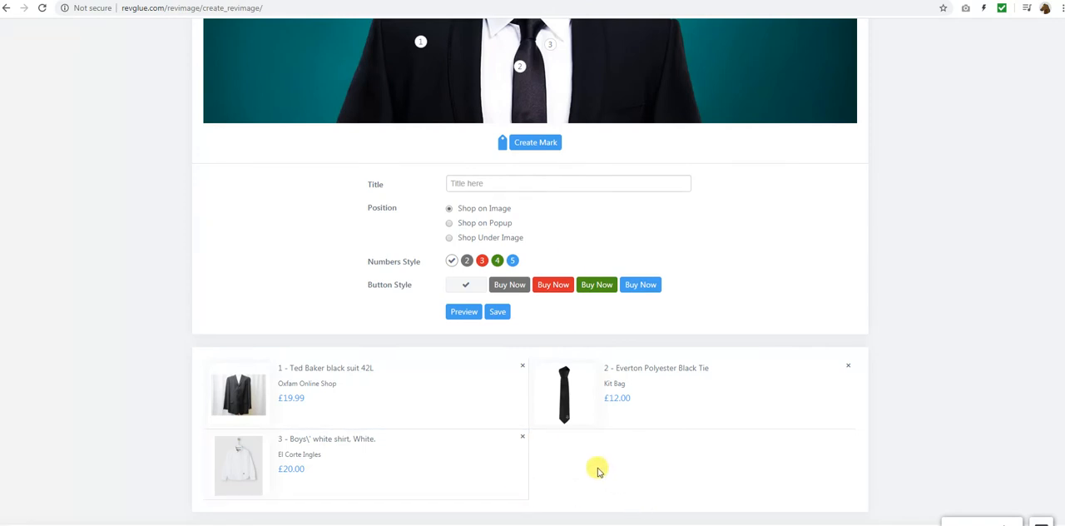
scroll(597, 470, up, 2)
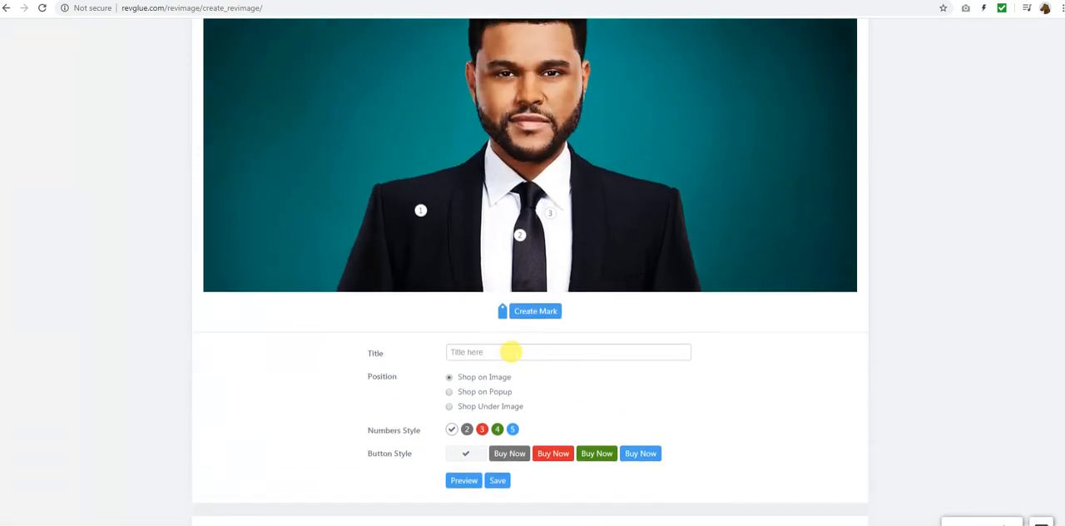
scroll(712, 397, up, 1)
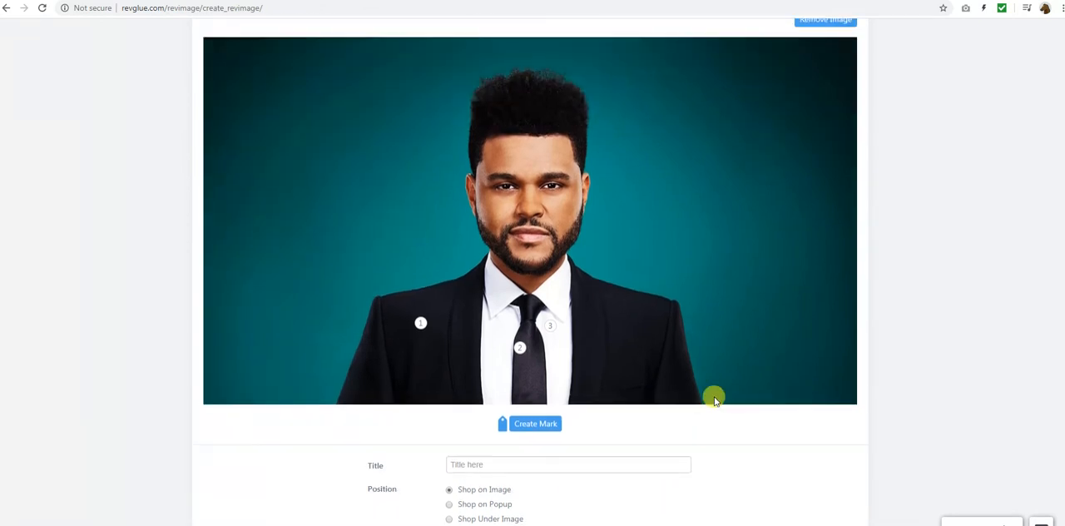
scroll(714, 400, down, 3)
scroll(718, 330, up, 1)
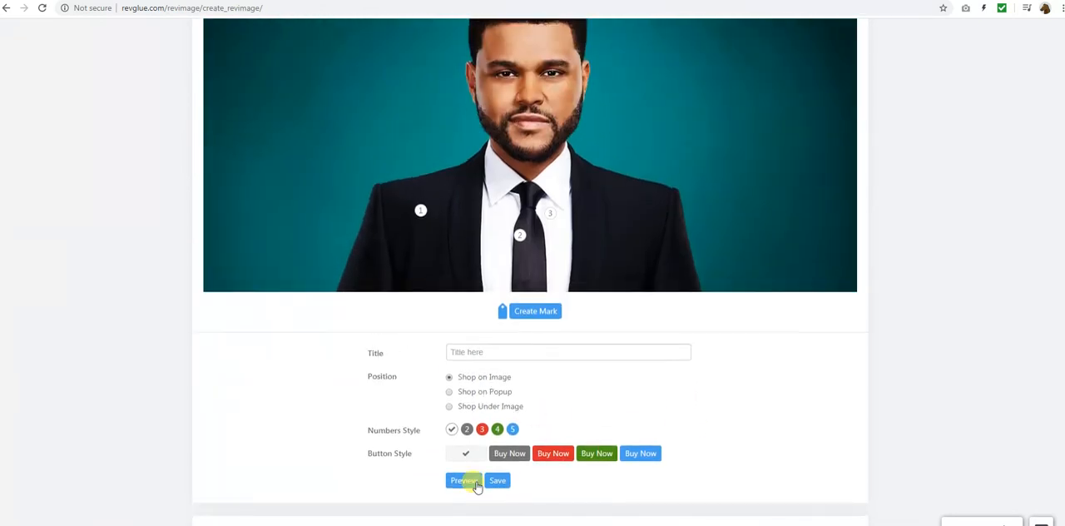
click(477, 352)
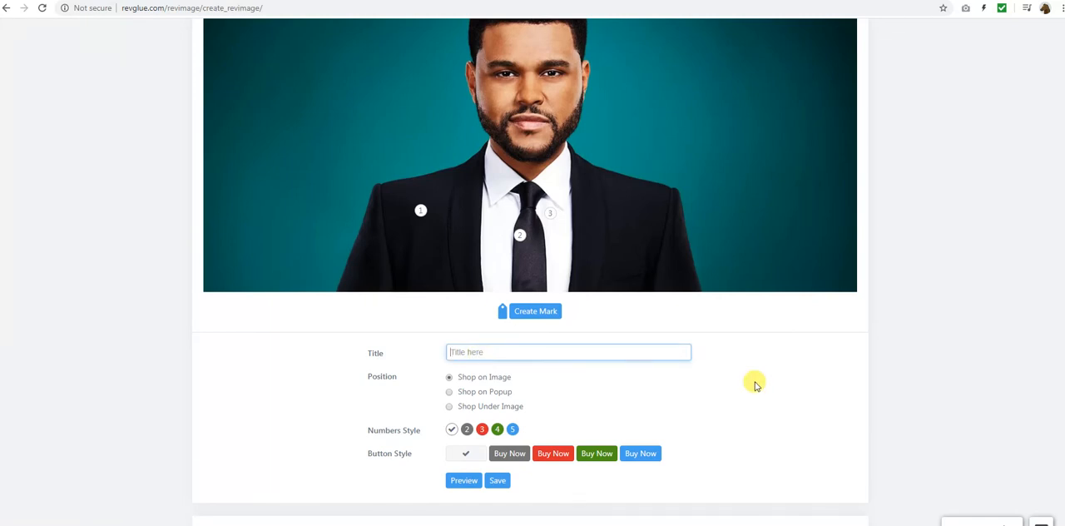
text(Black Suit 2020 Look)
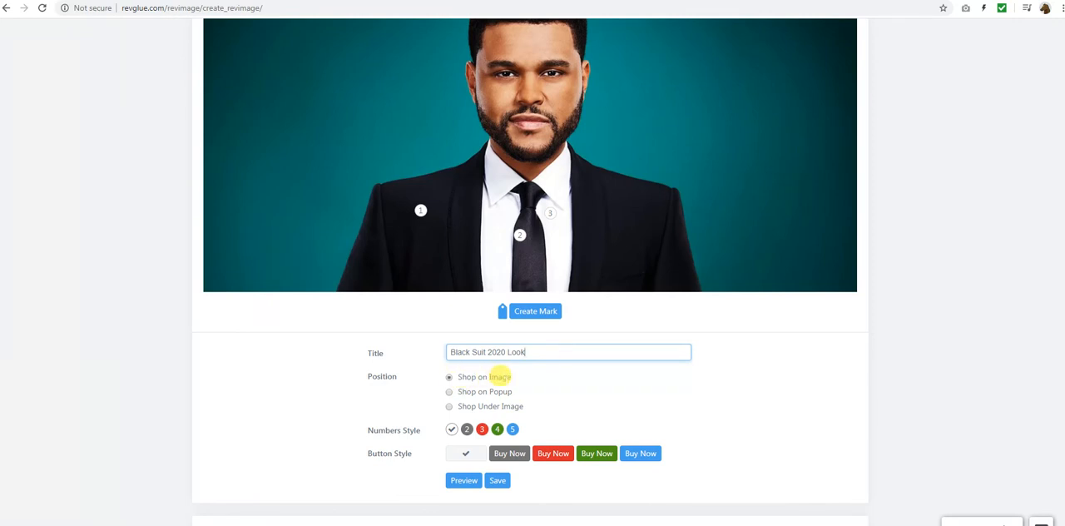
Preview the RevImage and check the Buy Now link of the suit mark, returning to the preview
click(463, 481)
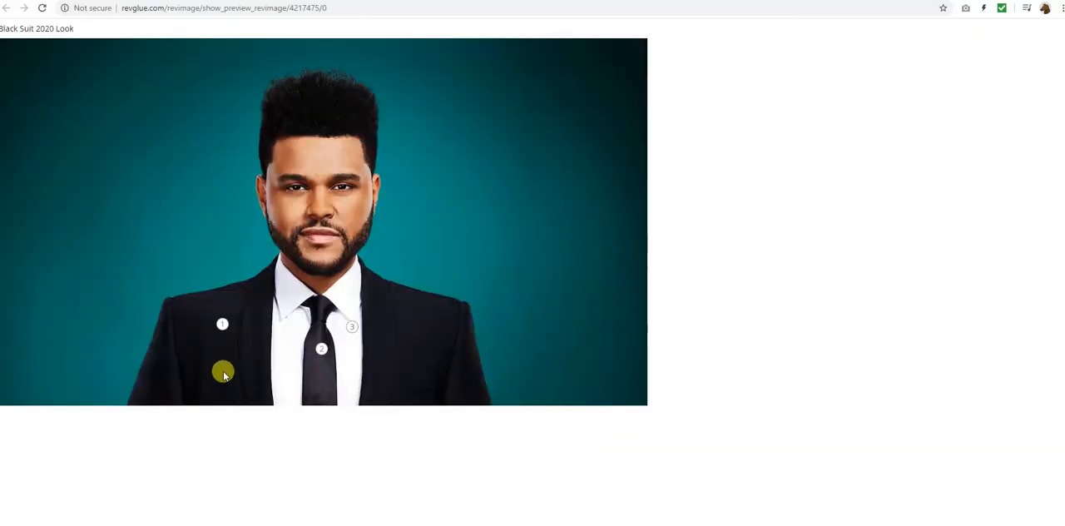
click(222, 324)
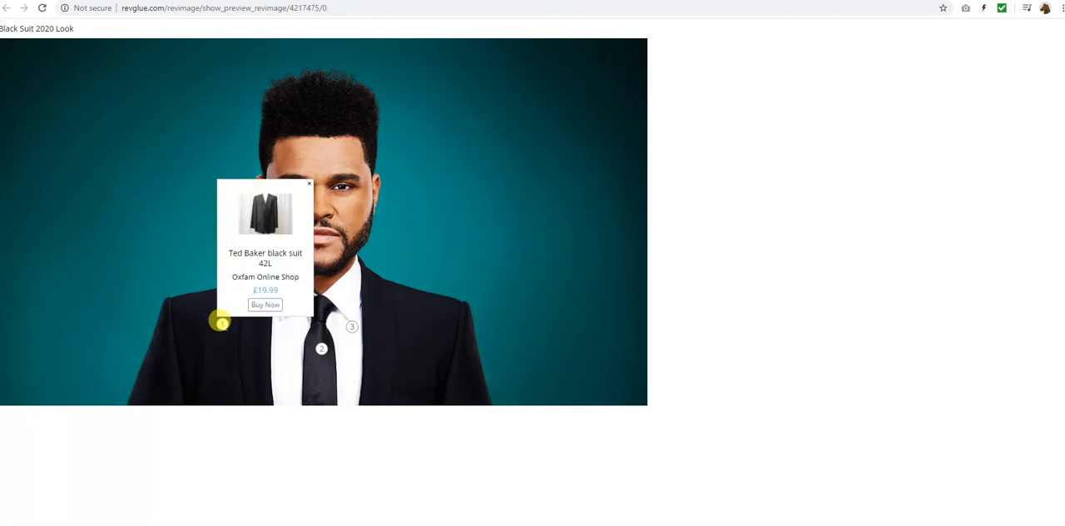
click(257, 305)
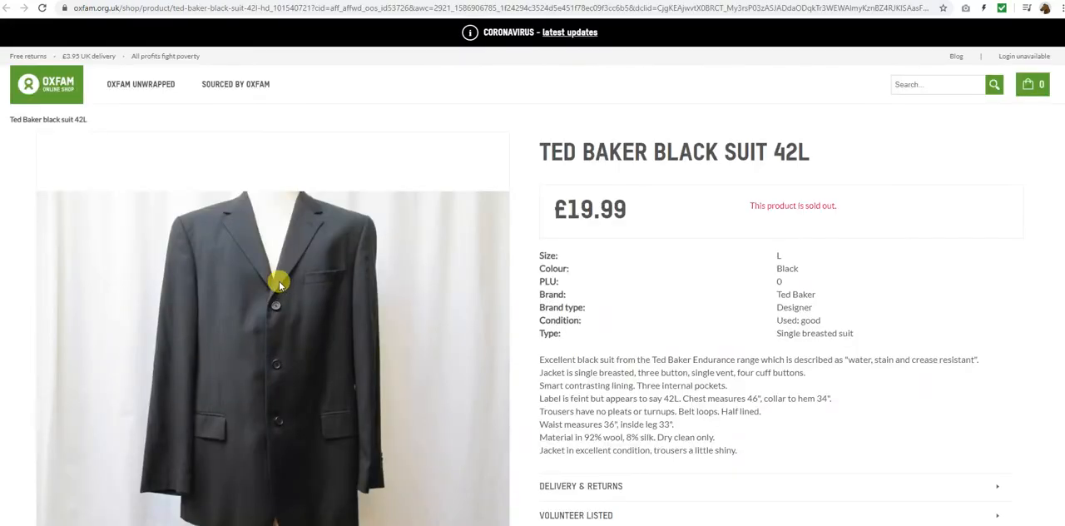
click(466, 1)
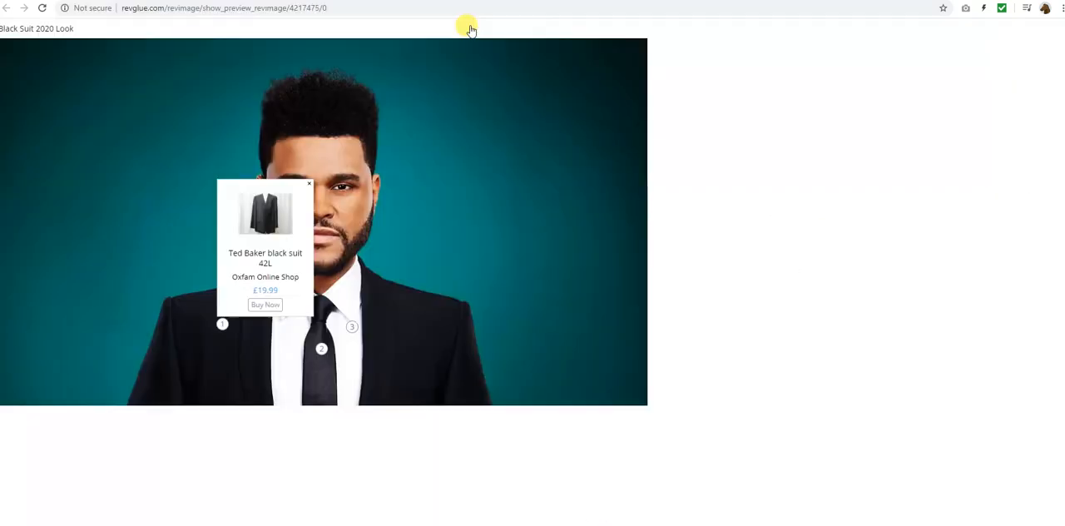
Check the product cards on the shirt and tie marks and follow the tie's Buy Now link, closing the shop page after viewing
mouse_move(349, 325)
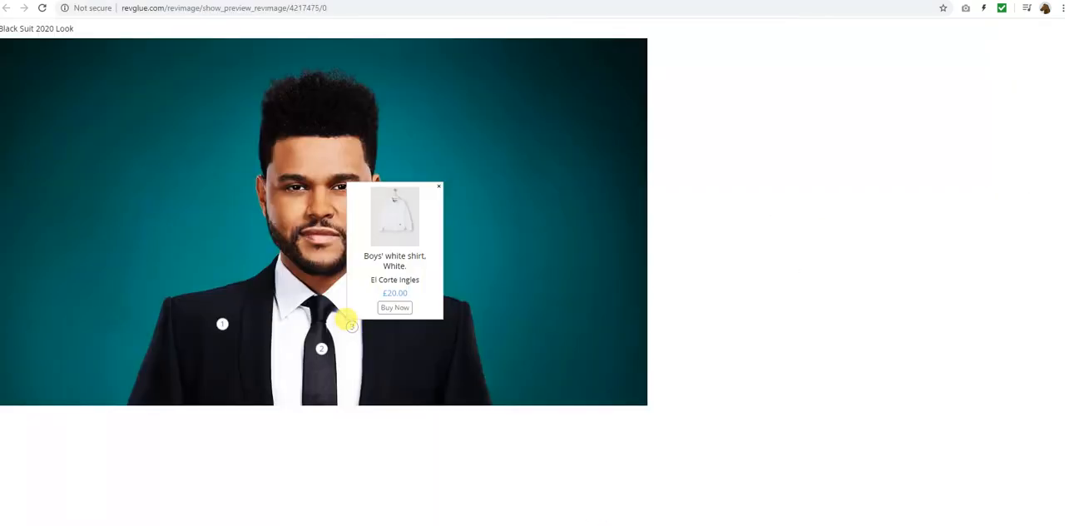
mouse_move(320, 351)
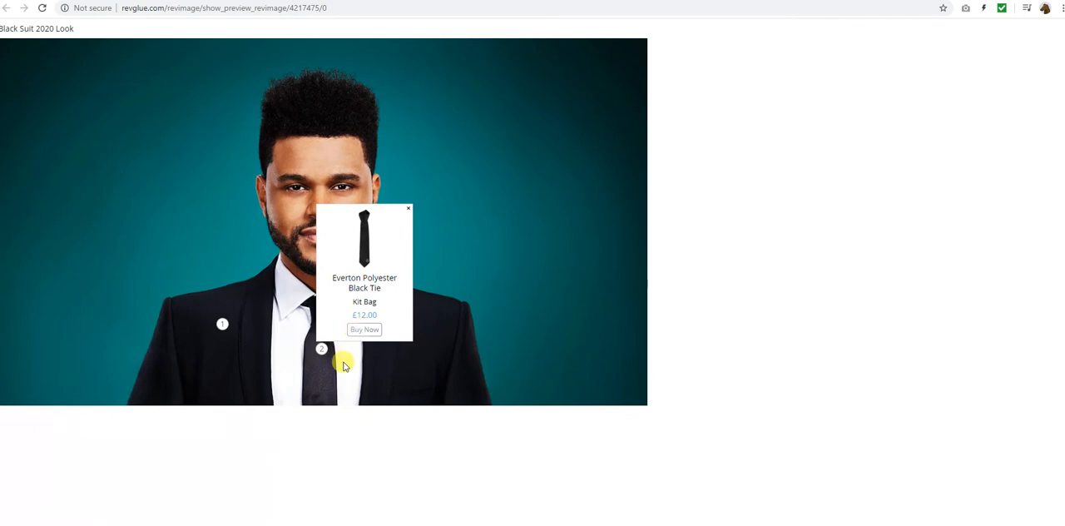
click(362, 328)
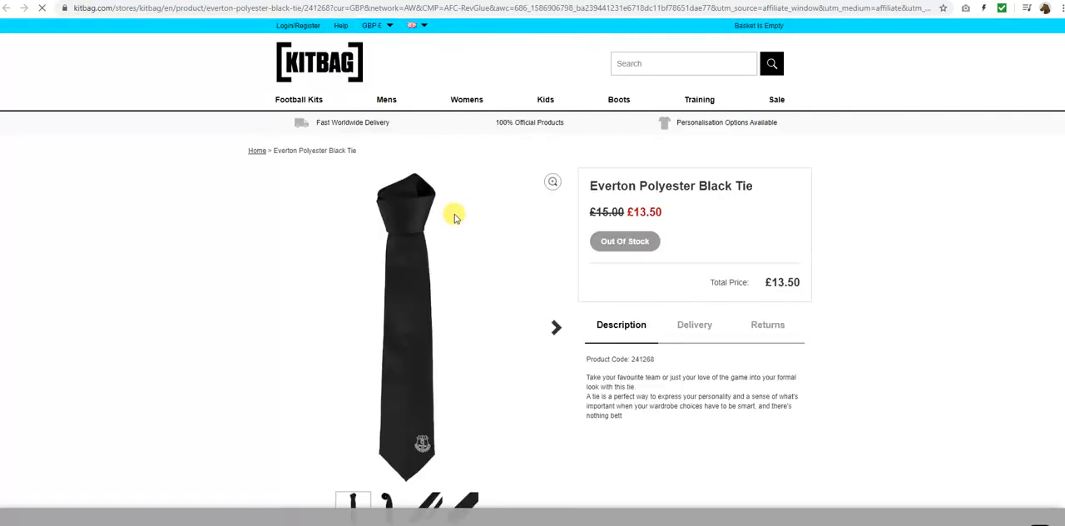
key(ctrl+w)
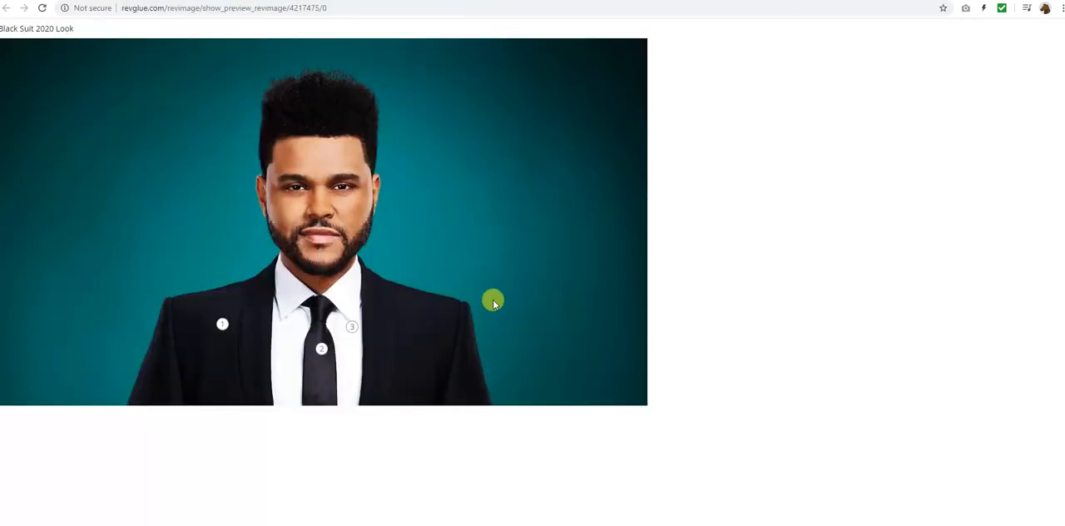
View the product cards on the shirt and suit marks again and close the preview
mouse_move(353, 329)
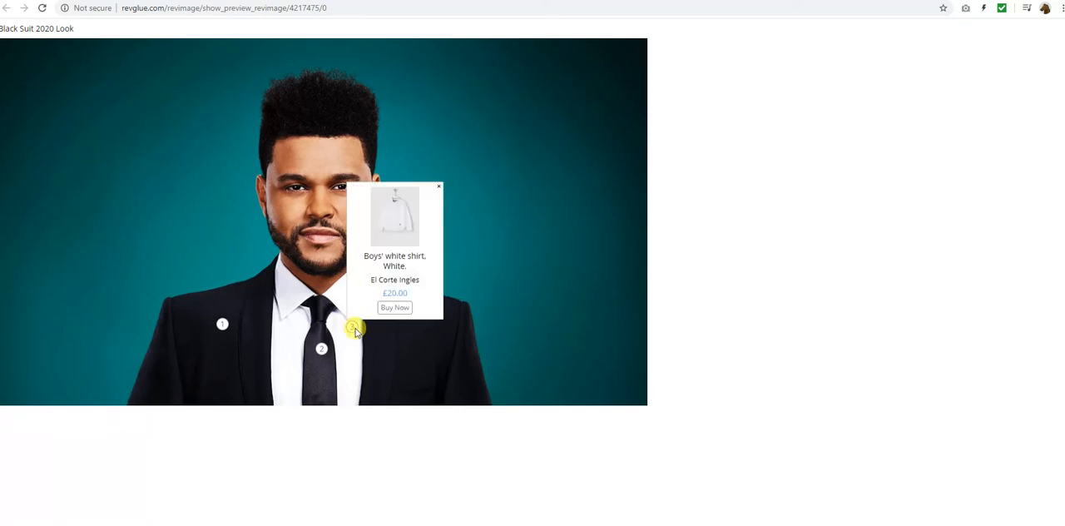
mouse_move(220, 322)
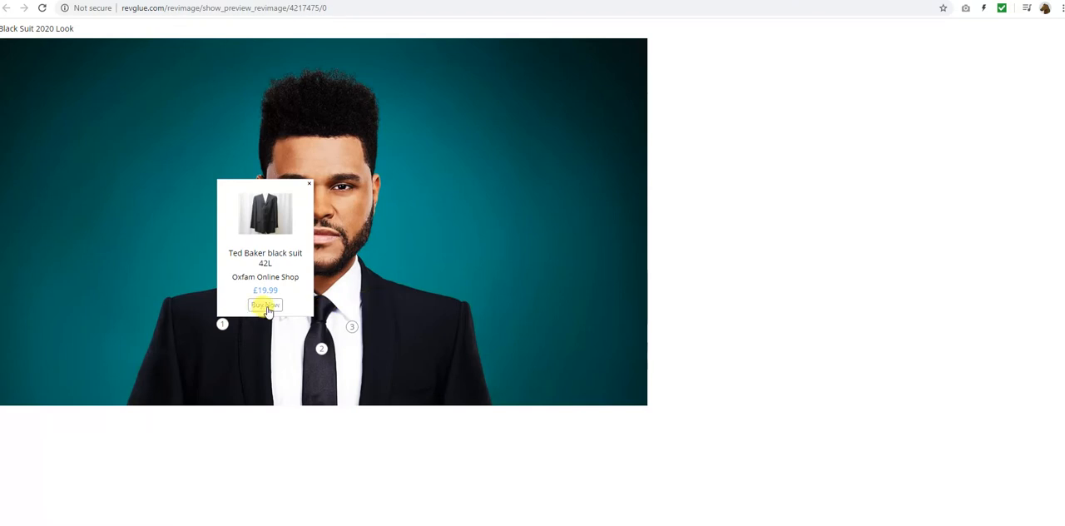
click(310, 186)
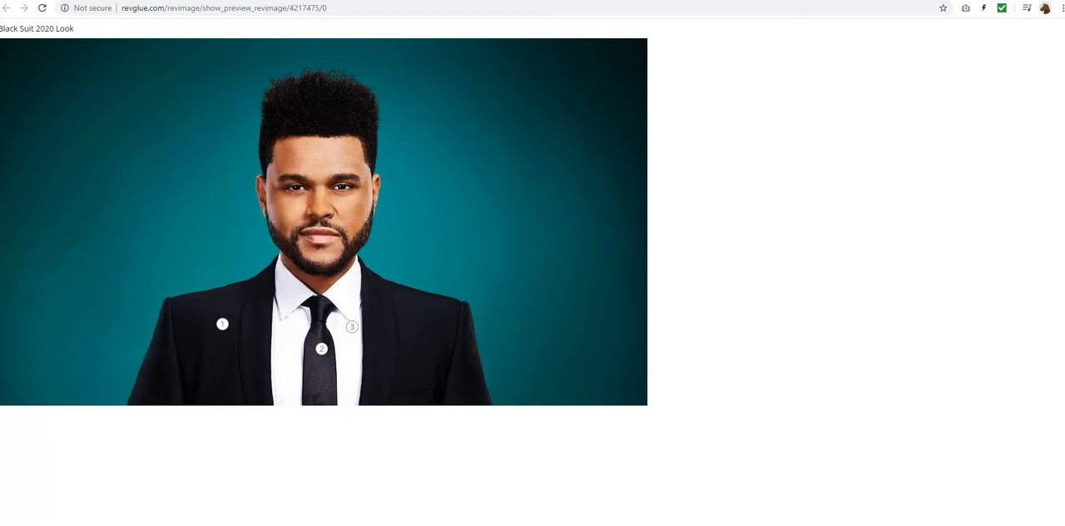
click(309, 1)
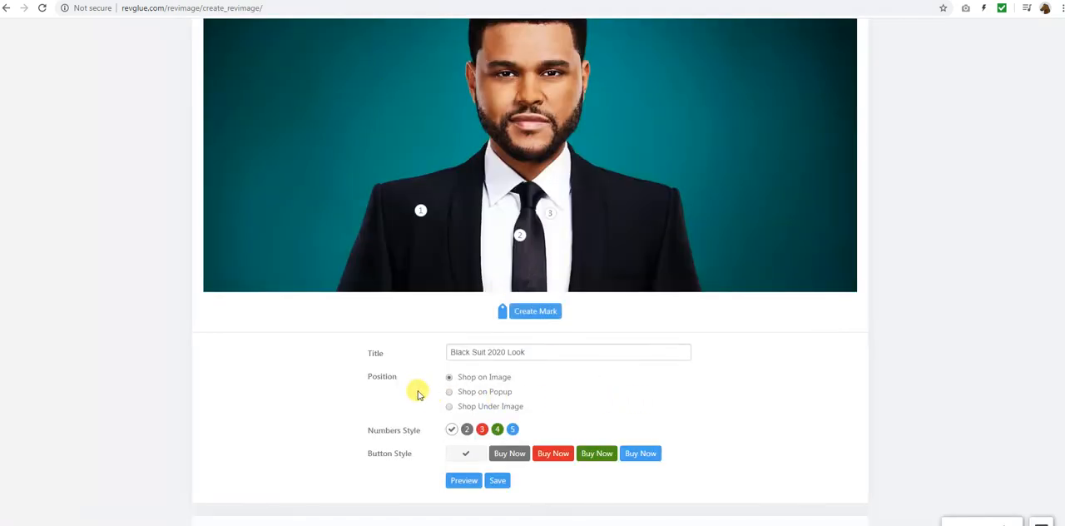
Set the position to Shop on Popup with the grey number and button styles, and check the product list in the preview
click(449, 393)
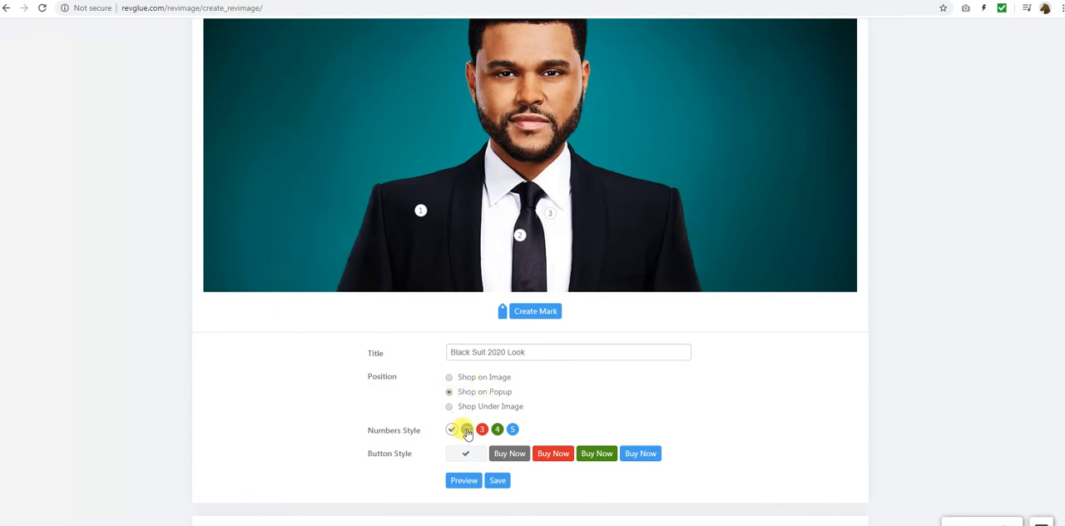
click(467, 430)
click(509, 453)
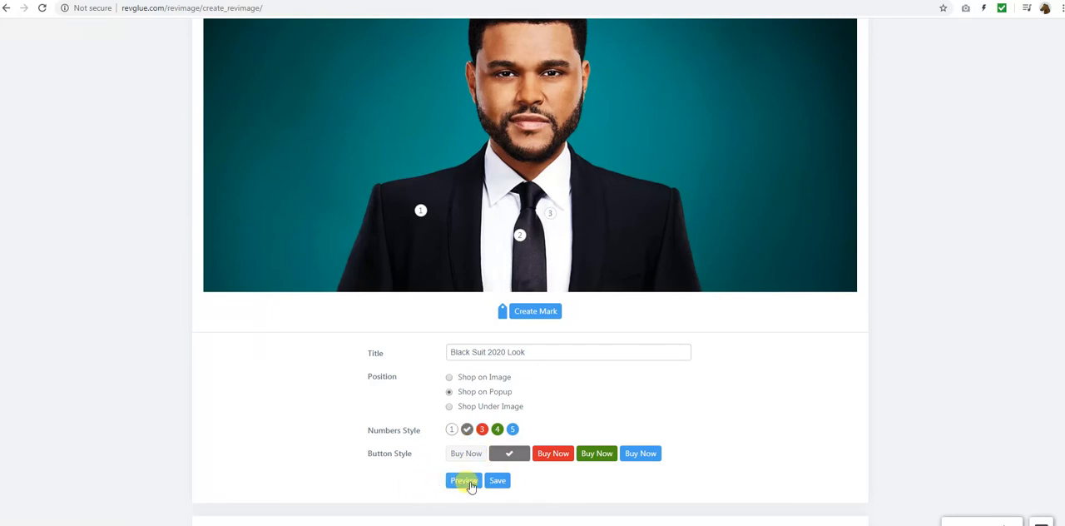
click(464, 482)
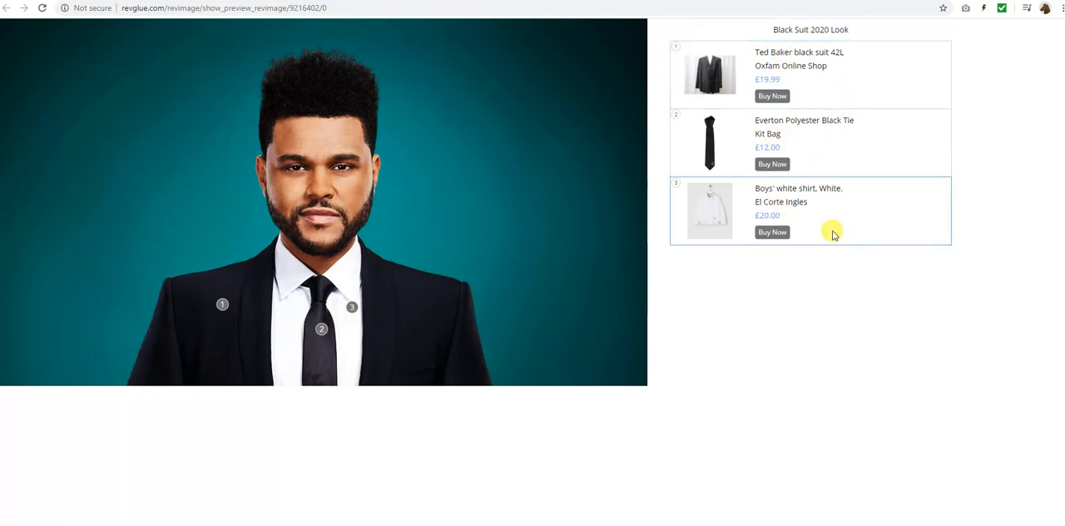
drag(778, 29, 874, 29)
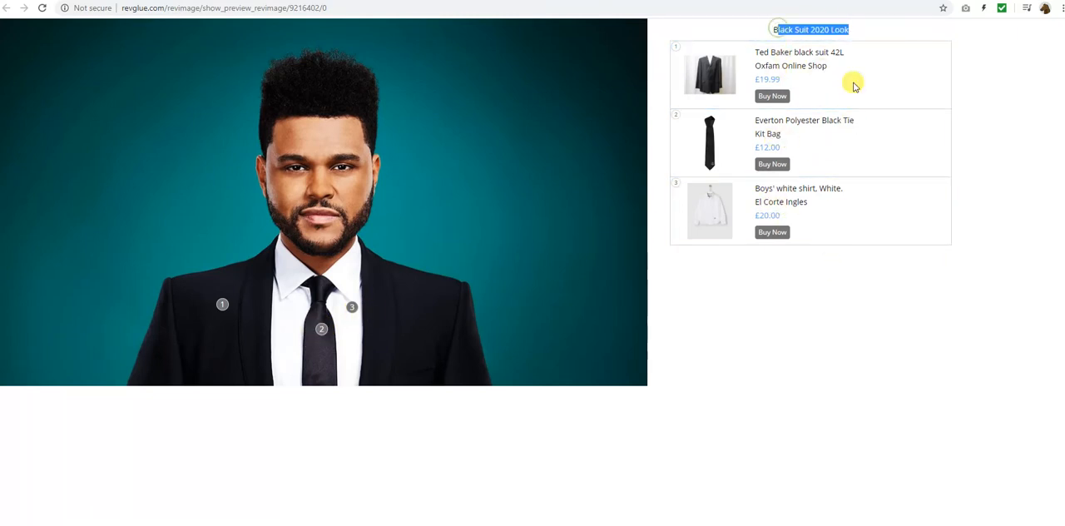
click(770, 299)
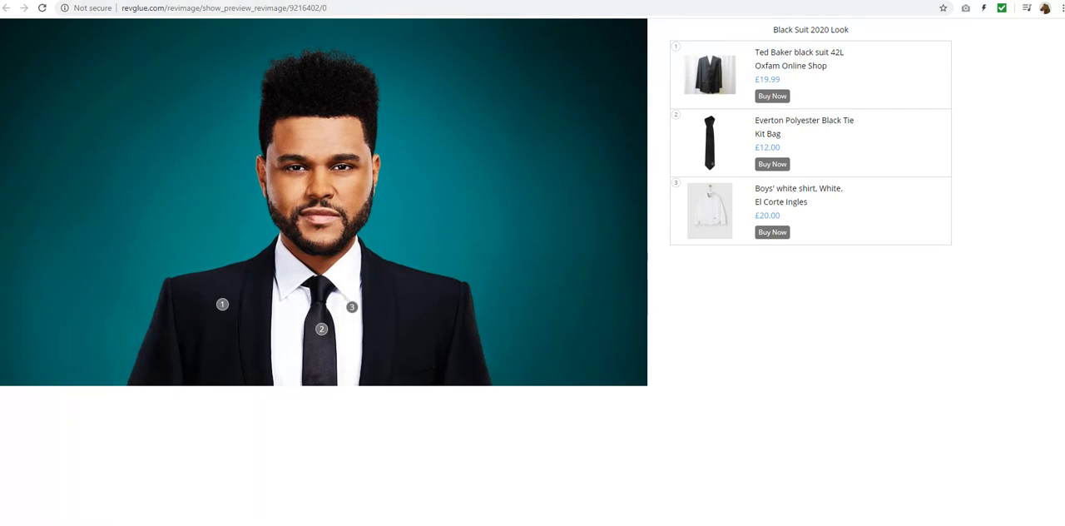
click(324, 1)
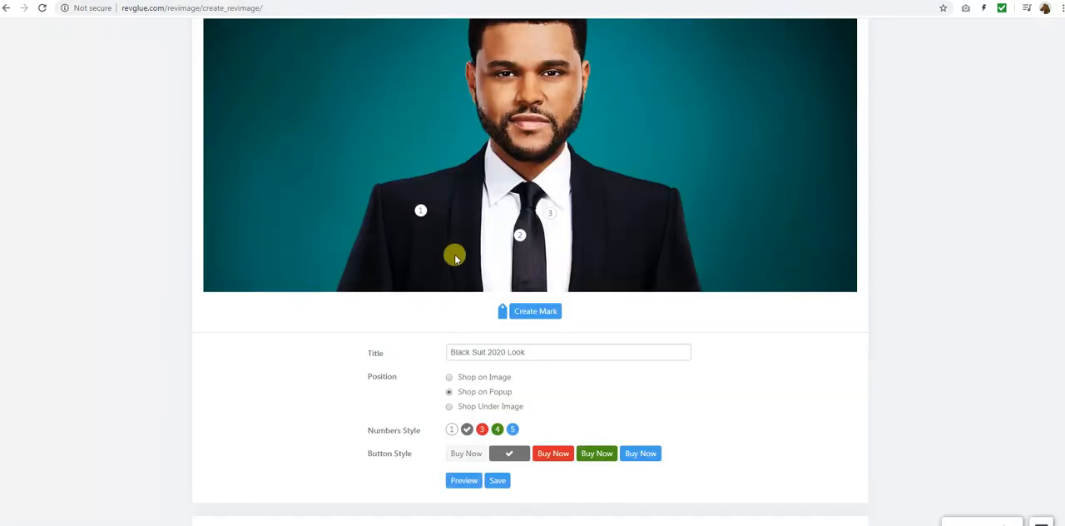
Set the position to Shop Under Image with the green number and button styles, and check the result in the preview
click(448, 407)
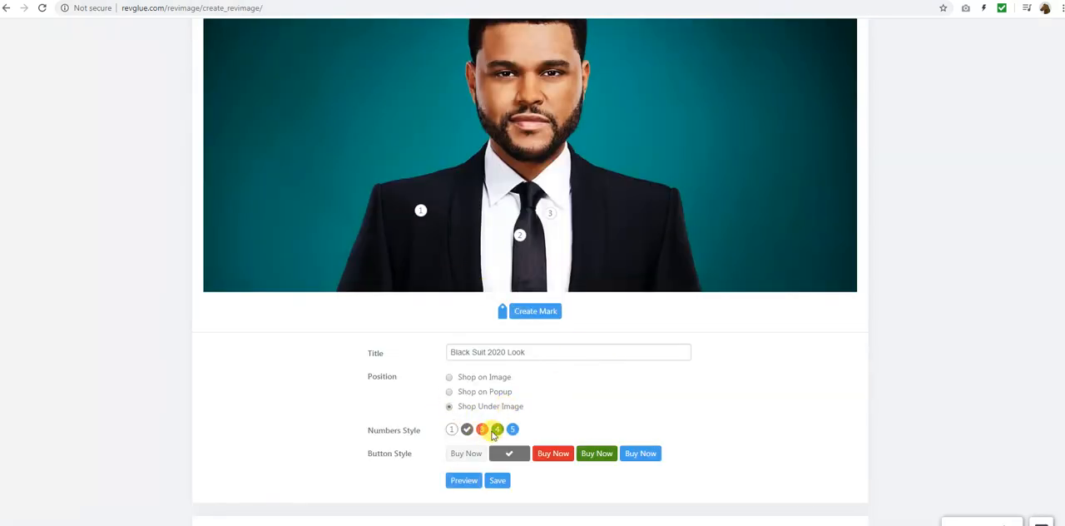
click(495, 430)
click(591, 451)
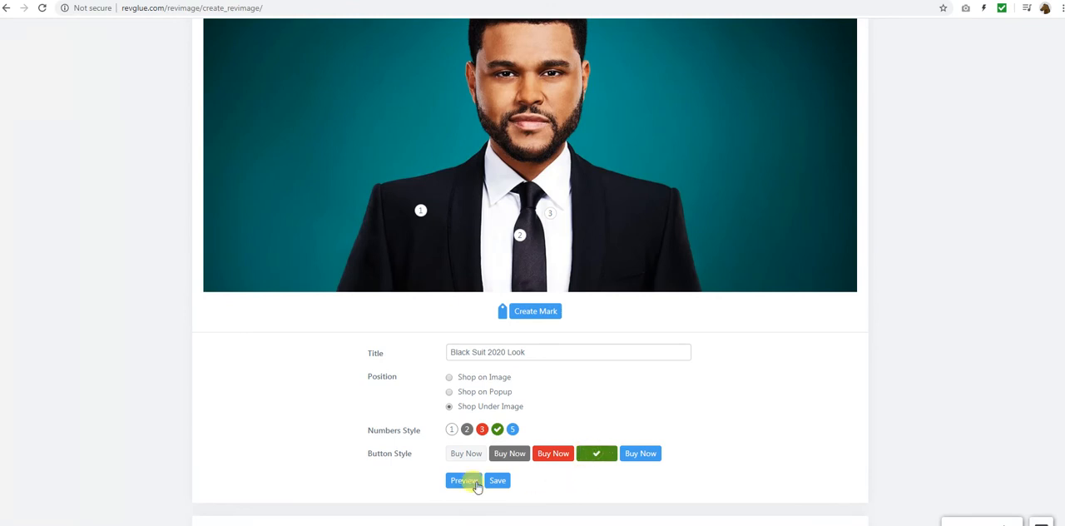
click(476, 484)
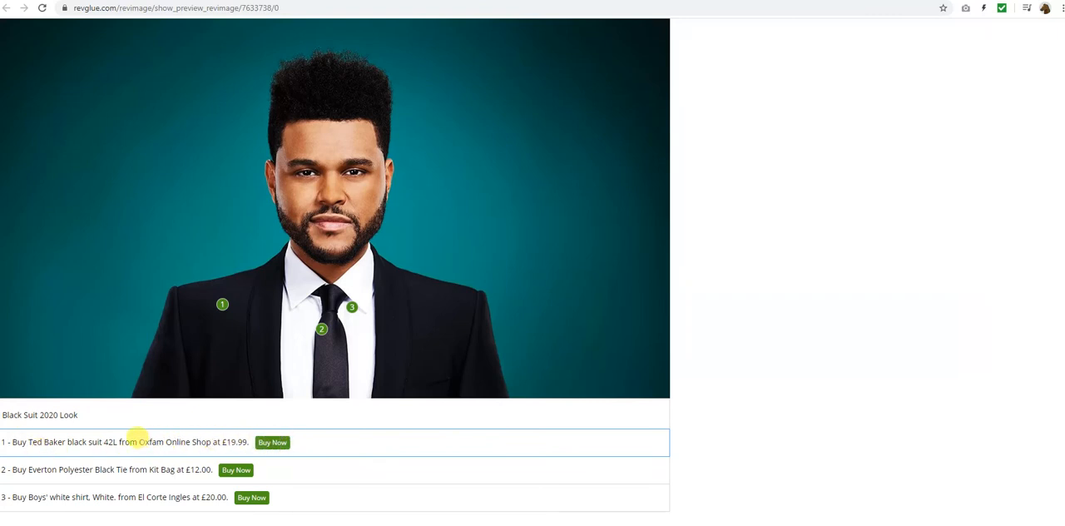
drag(138, 442, 210, 439)
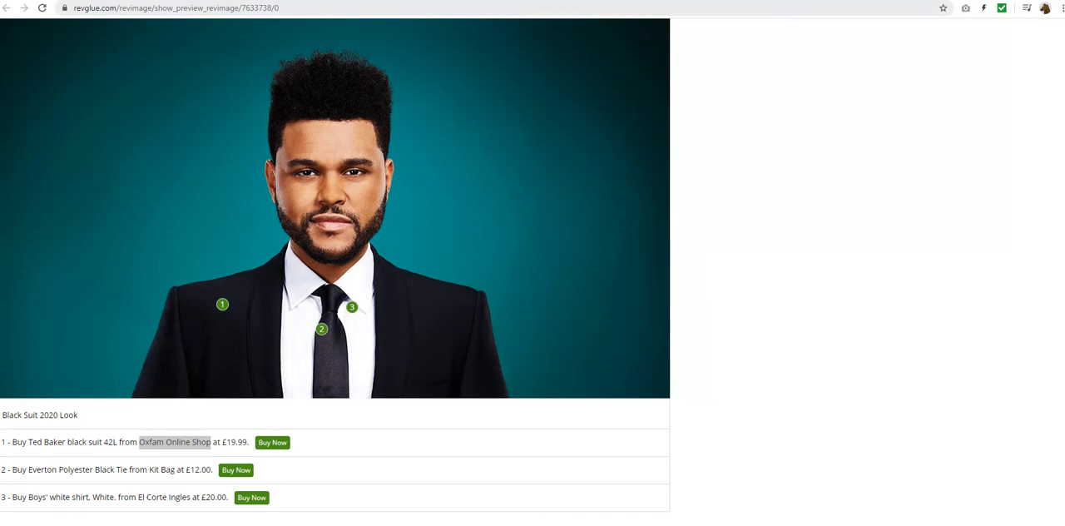
key(ctrl+w)
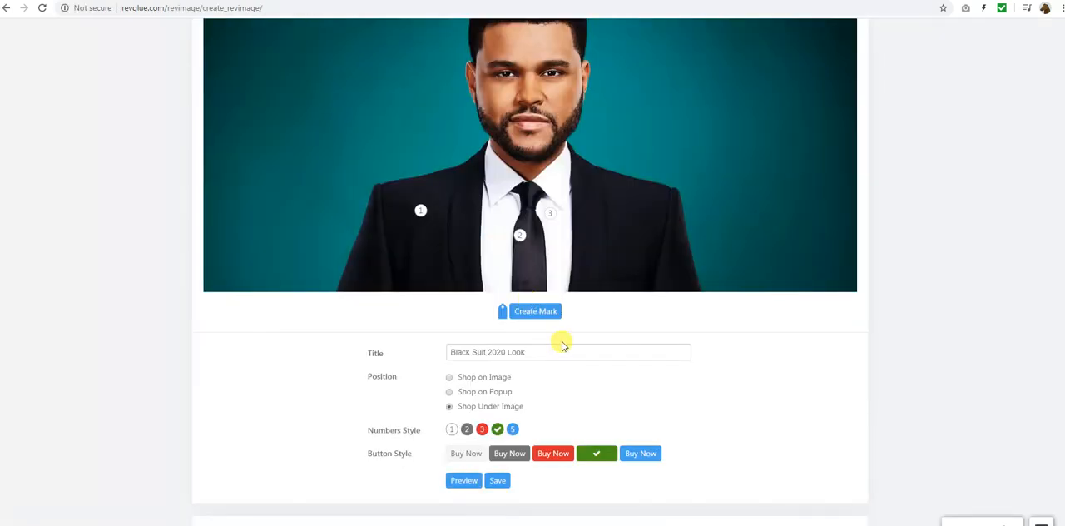
Save the RevImage and copy its embed code
click(497, 480)
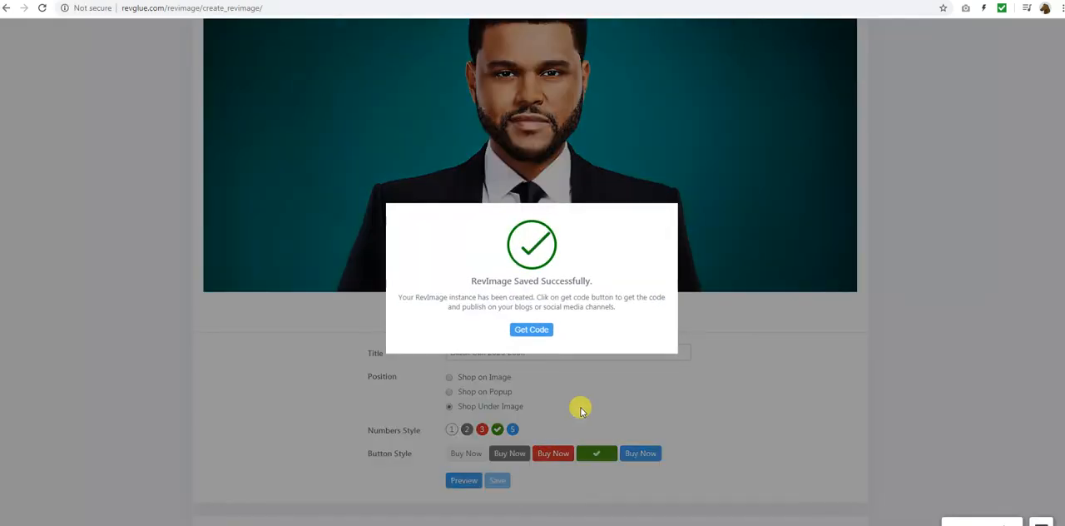
click(525, 329)
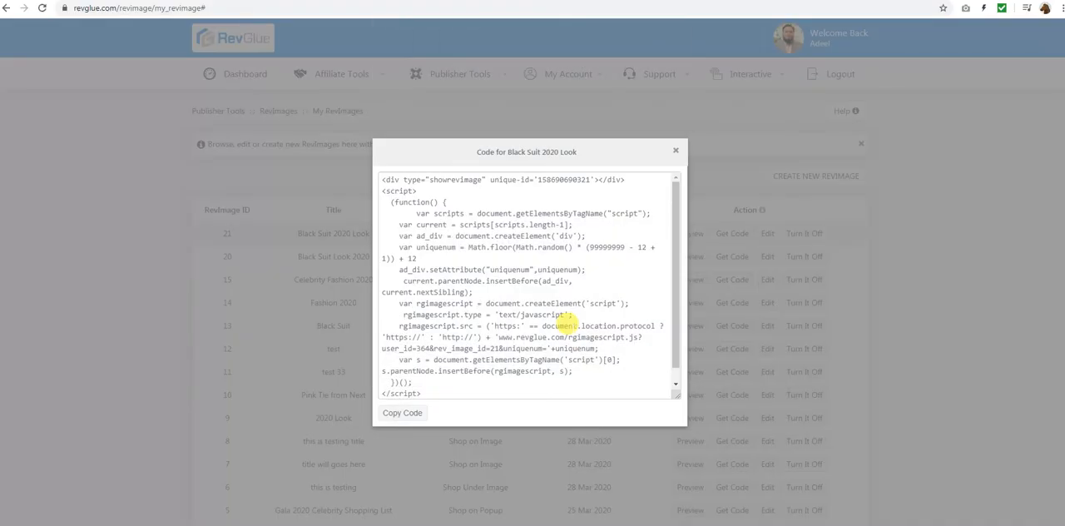
click(401, 412)
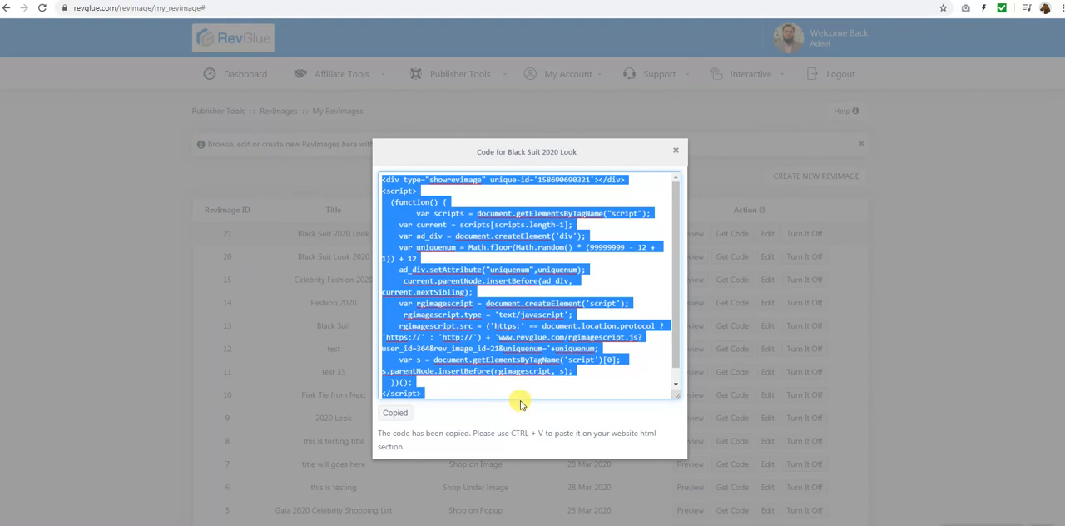
Close the embed code window and run the RevImage Clicks report with its default filters to review the clicked products
click(675, 153)
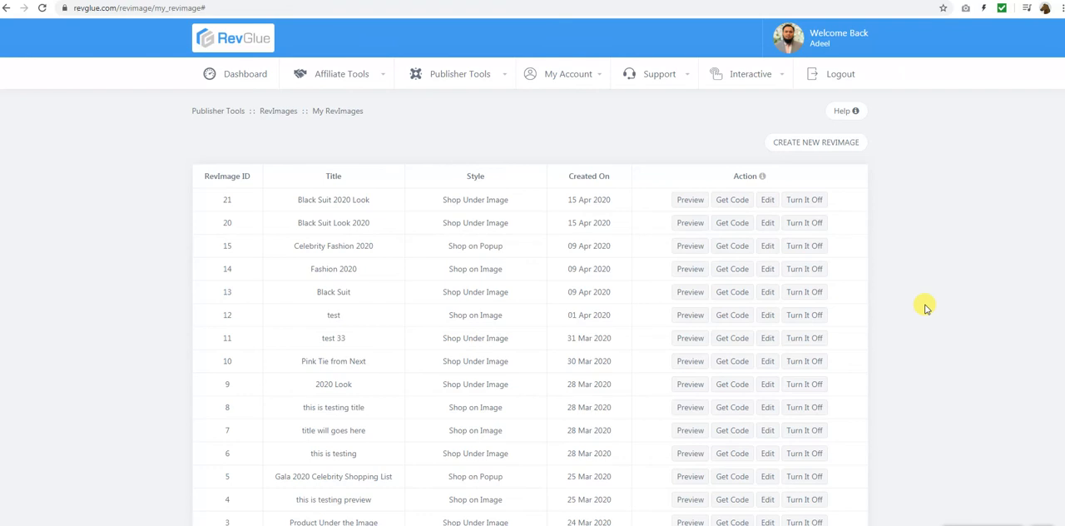
mouse_move(453, 76)
mouse_move(460, 192)
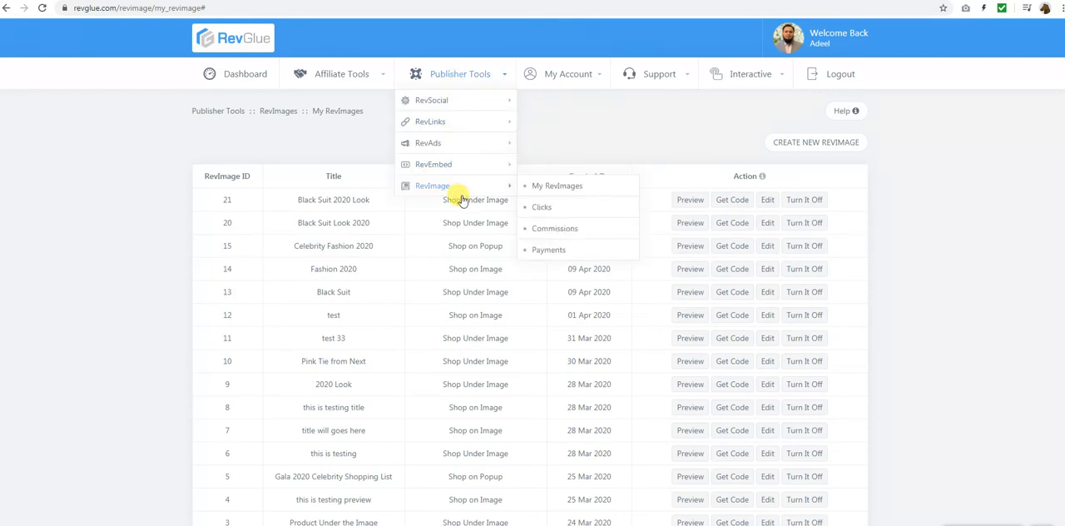
click(542, 208)
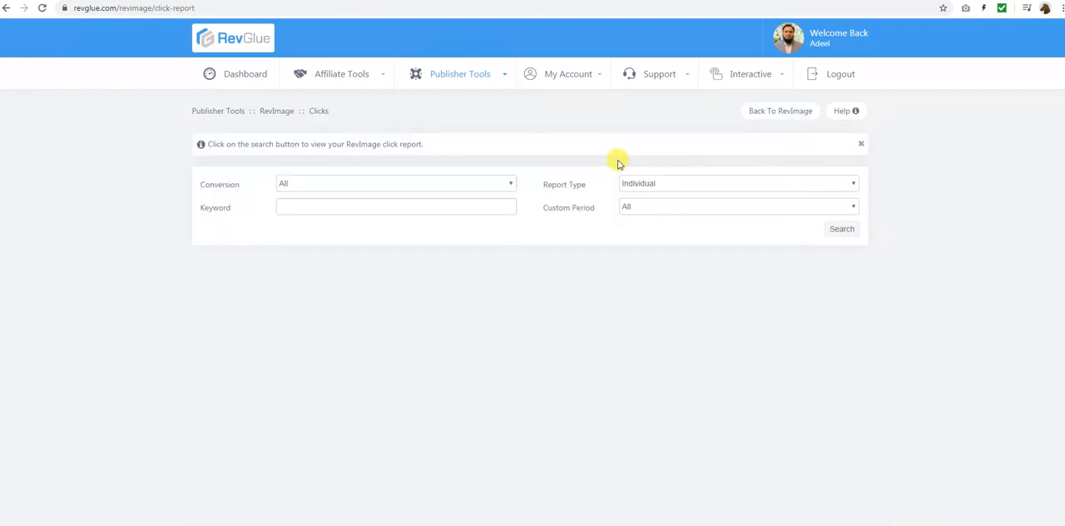
click(842, 230)
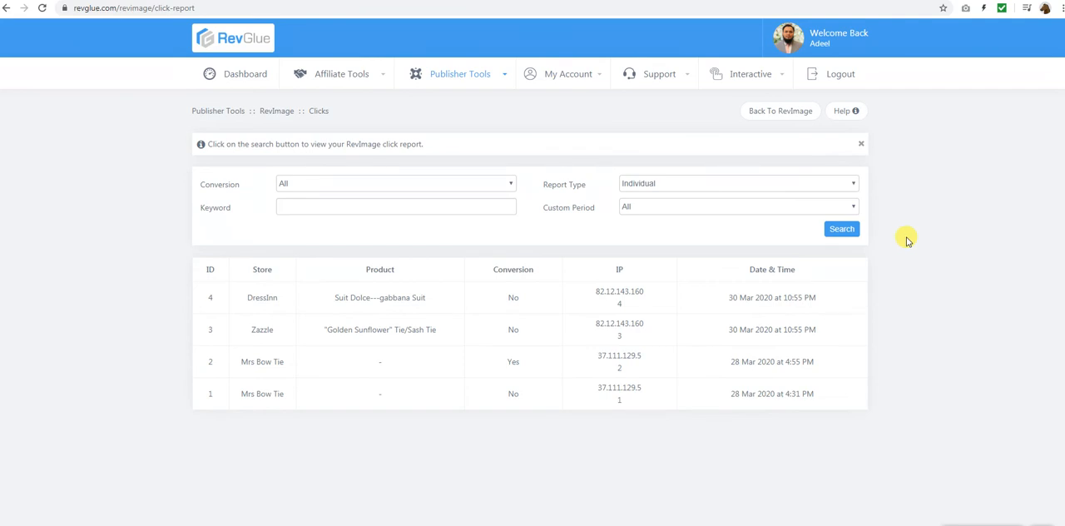
drag(362, 297, 425, 297)
drag(376, 329, 437, 329)
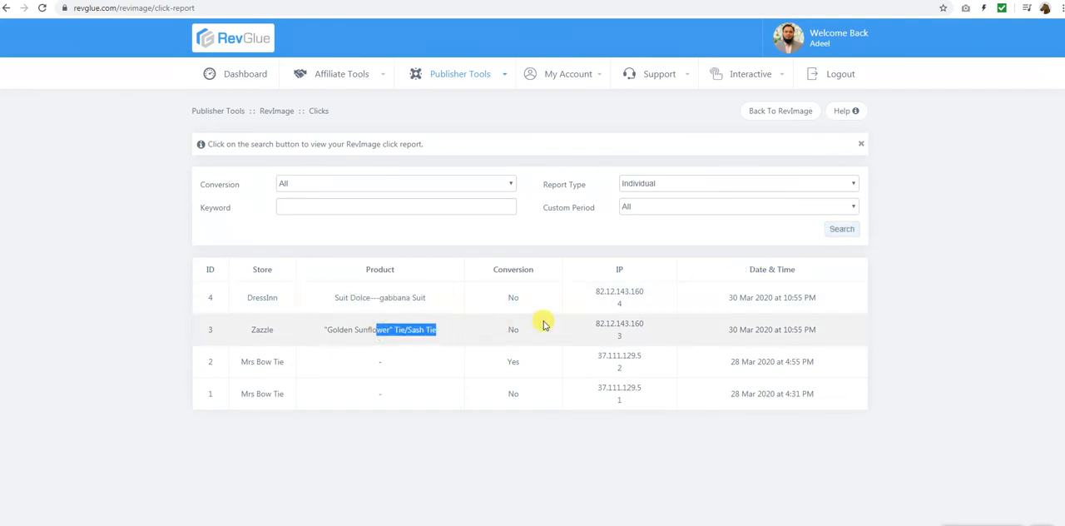
click(838, 230)
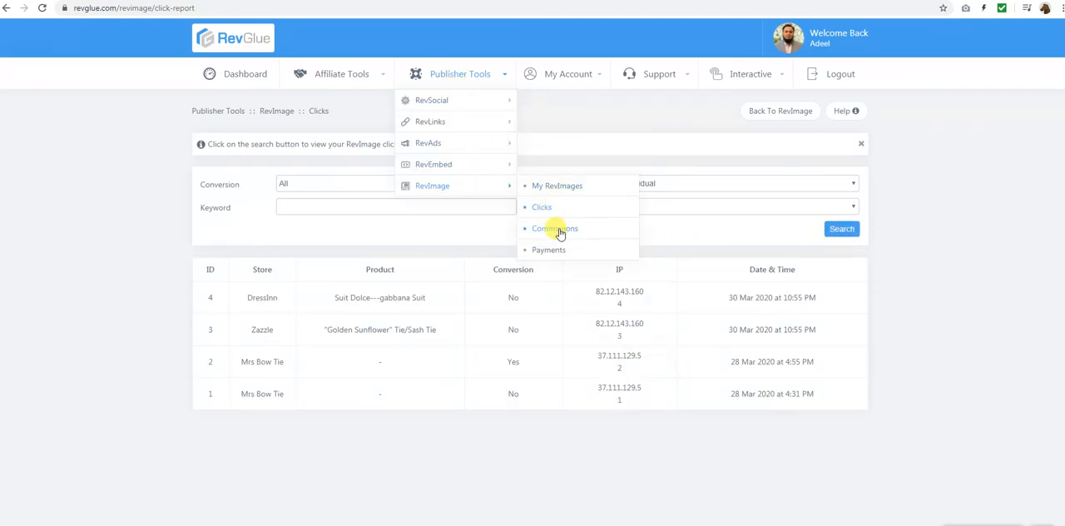
Open the RevImage Commissions report and search all entries to review the earnings and the payable amount
click(570, 233)
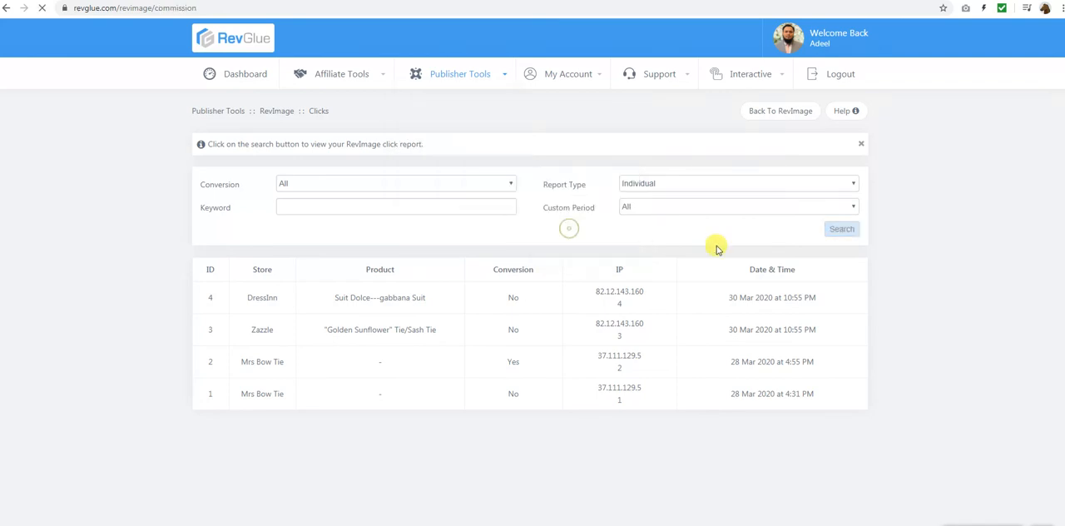
click(840, 263)
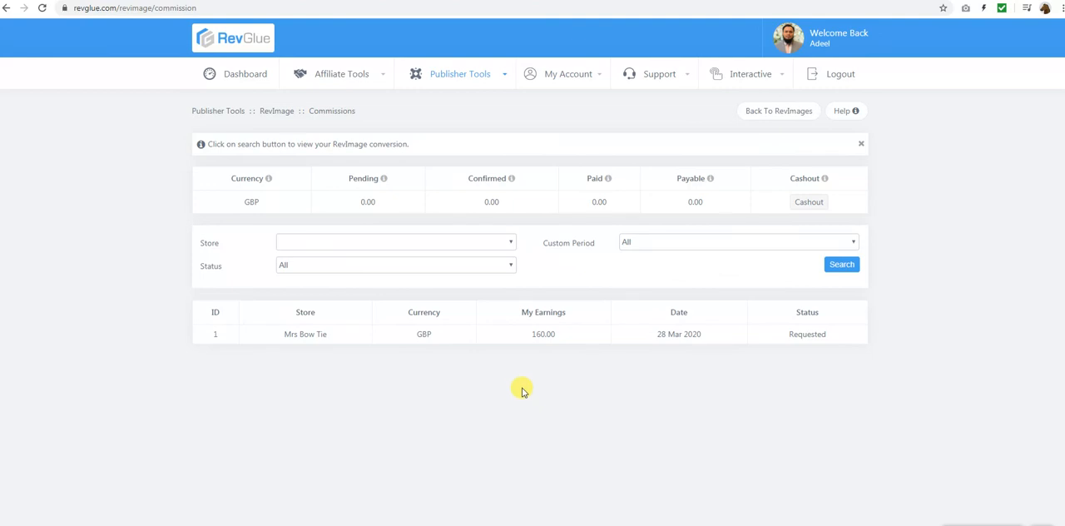
double_click(690, 204)
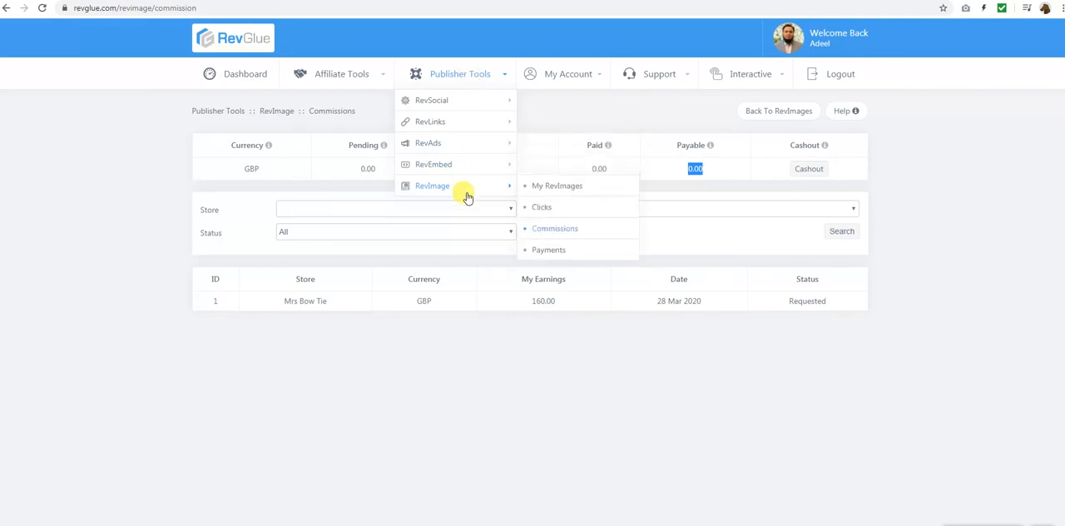
Search all RevImage cashout payments, view the payment detail of the 28 March 2020 entry and close it
mouse_move(471, 111)
mouse_move(473, 186)
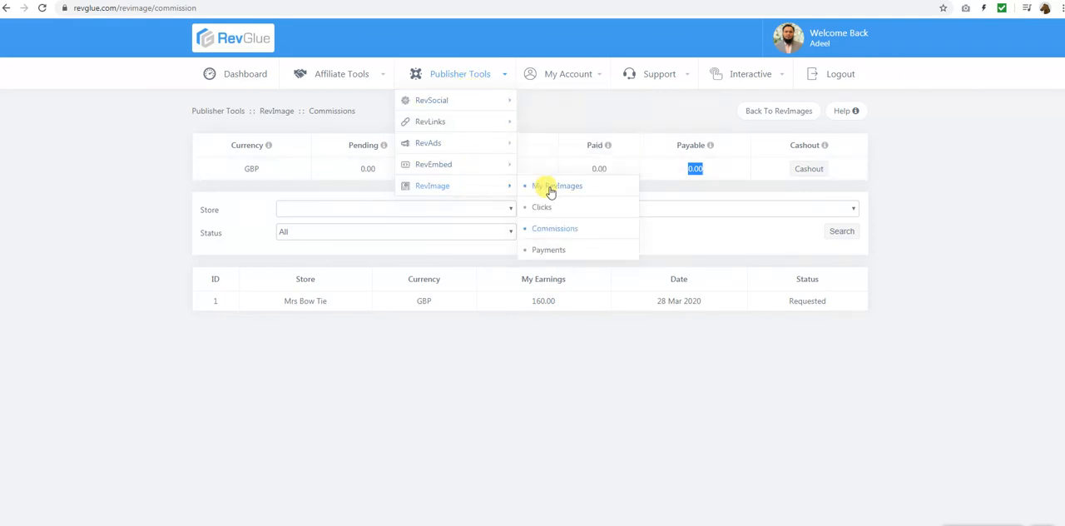
click(552, 249)
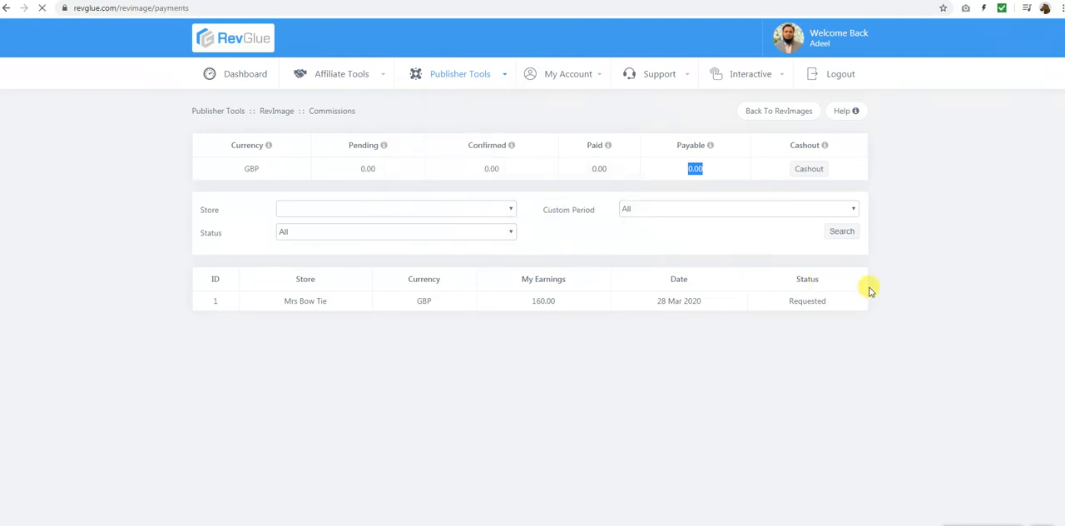
click(841, 261)
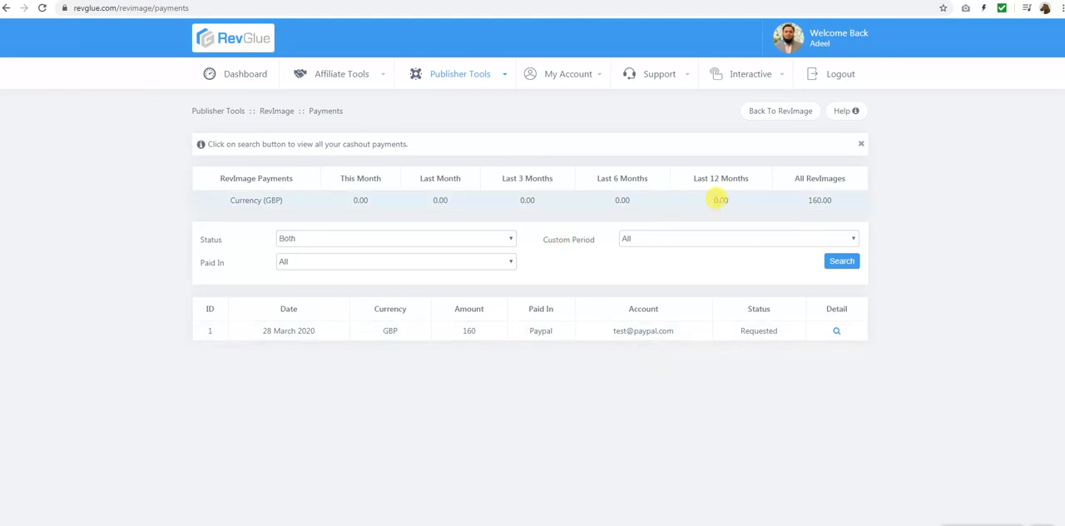
click(837, 331)
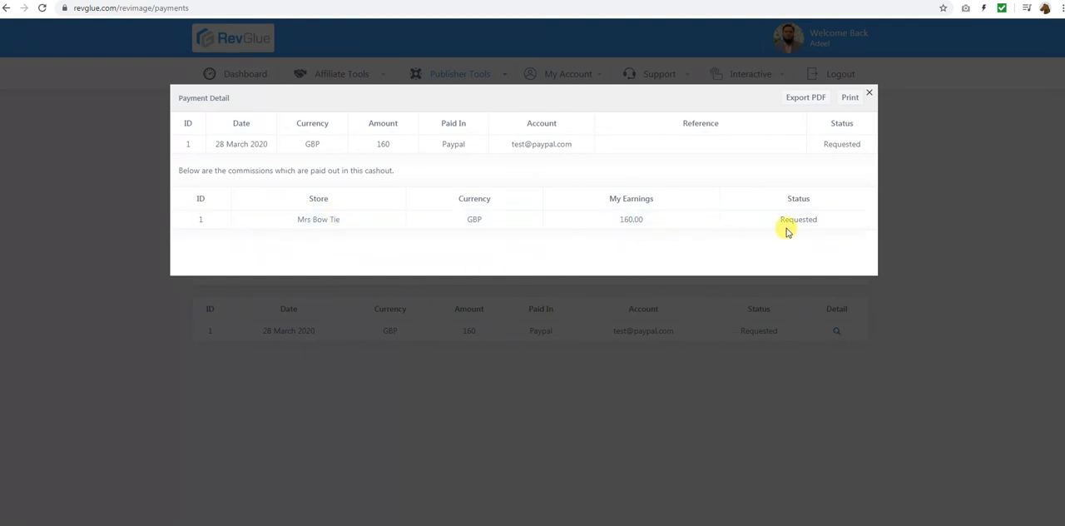
click(870, 95)
Return to the My RevImages list
click(470, 83)
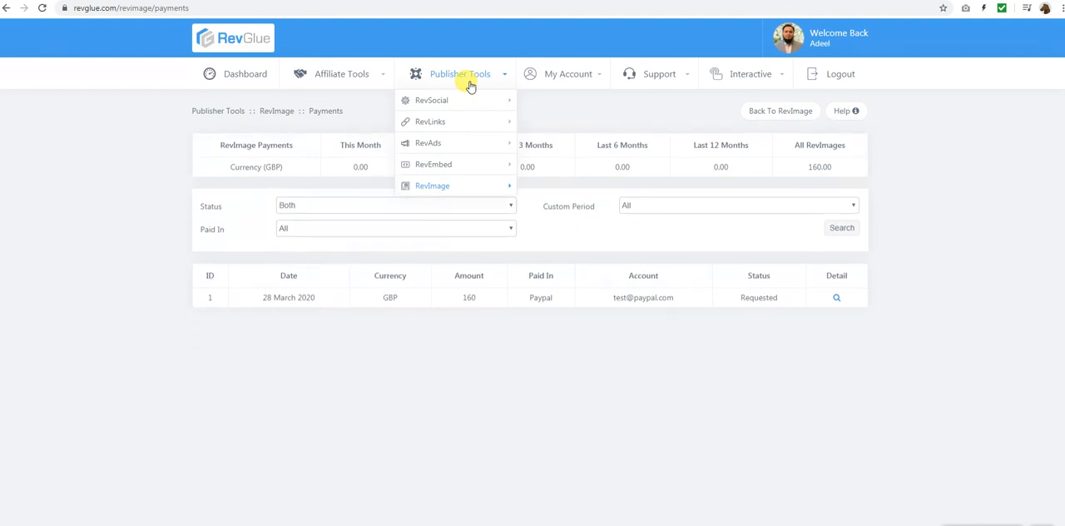
mouse_move(475, 174)
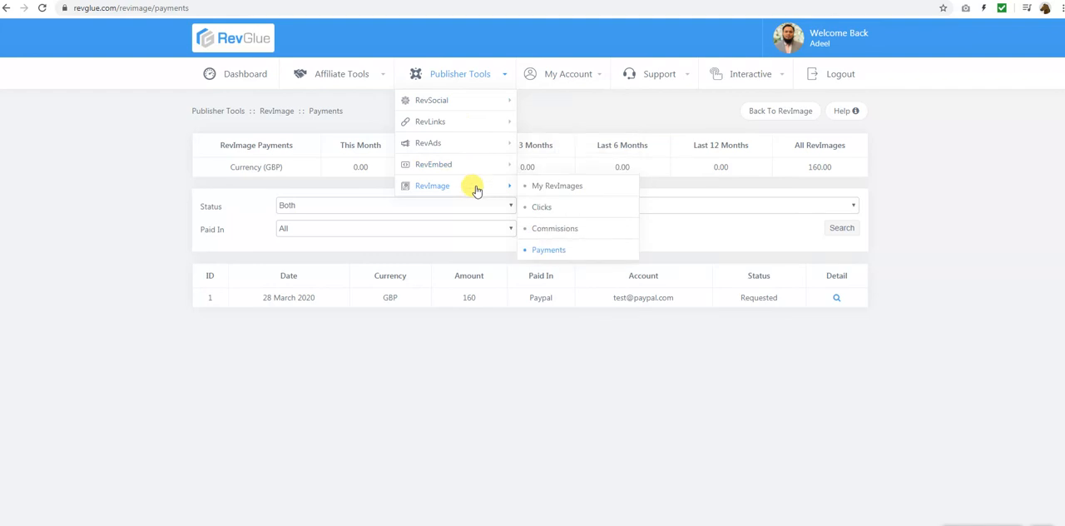
click(574, 185)
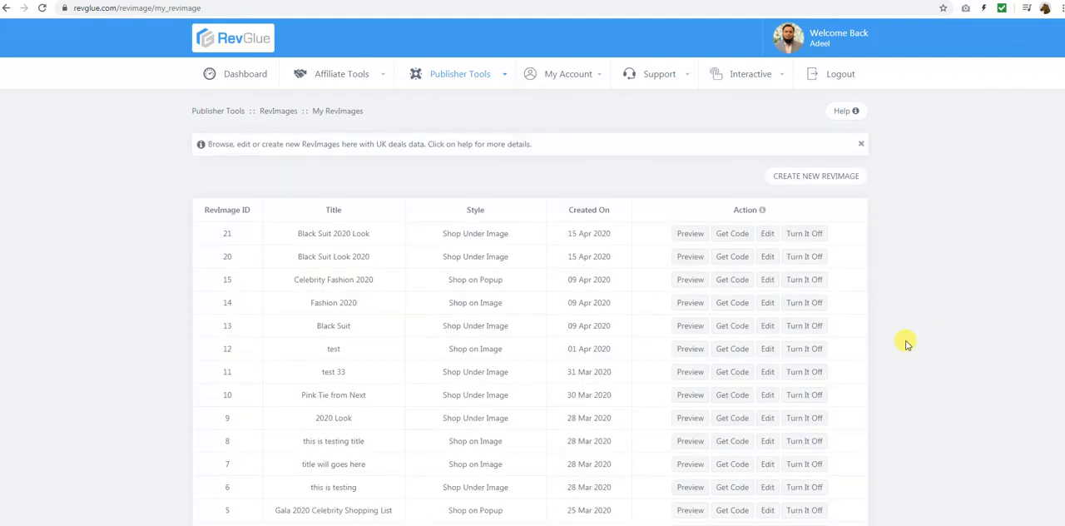